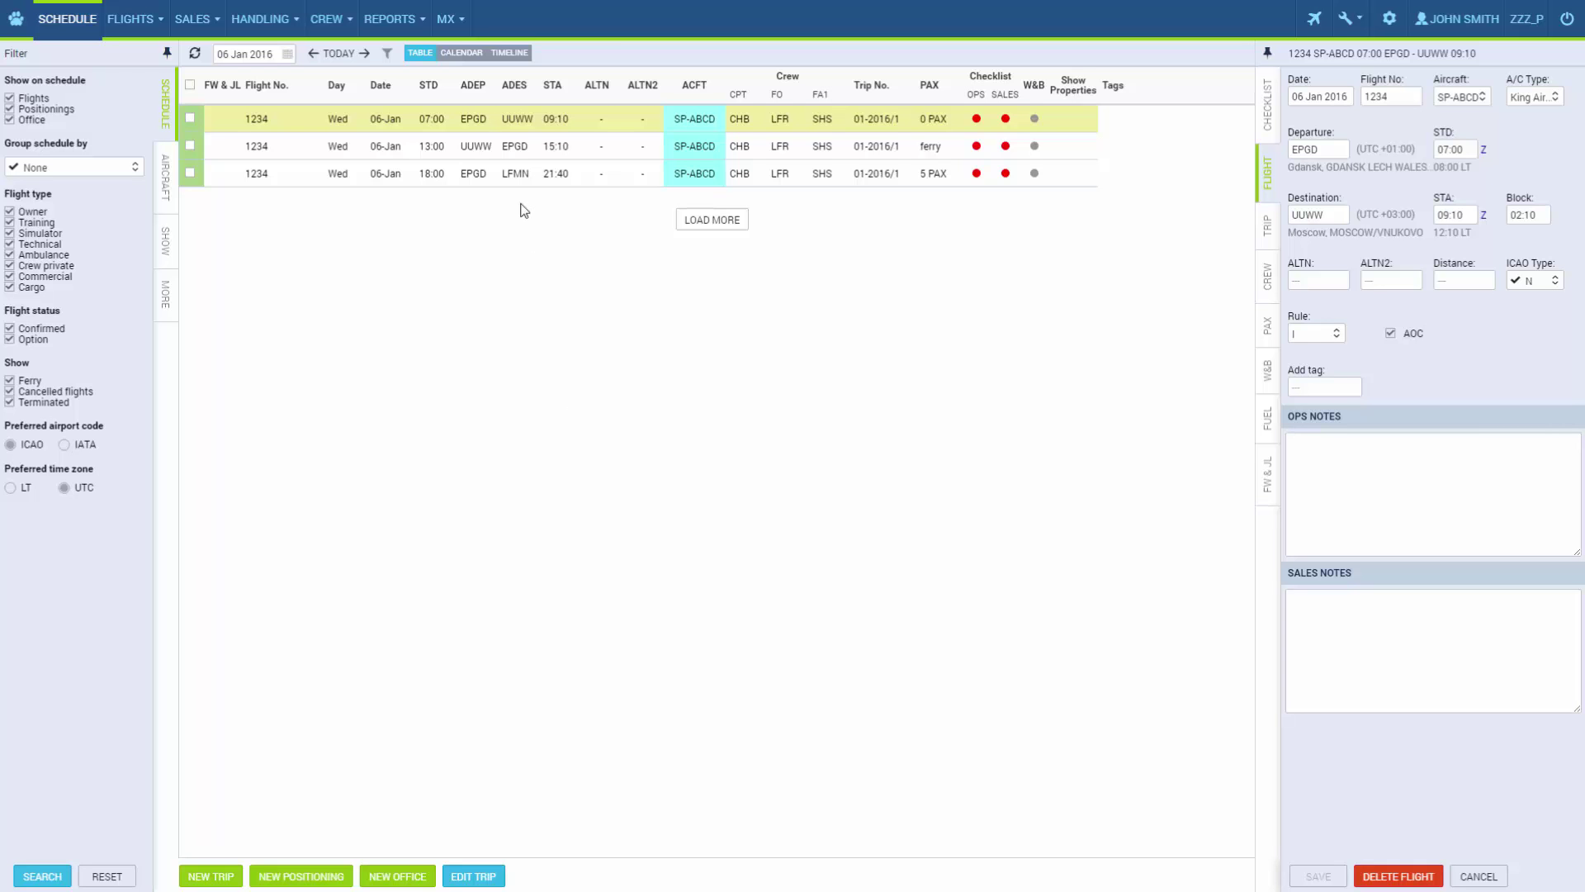
Step: Open the Scheduled Maintenance list from the MX menu
left_click(444, 19)
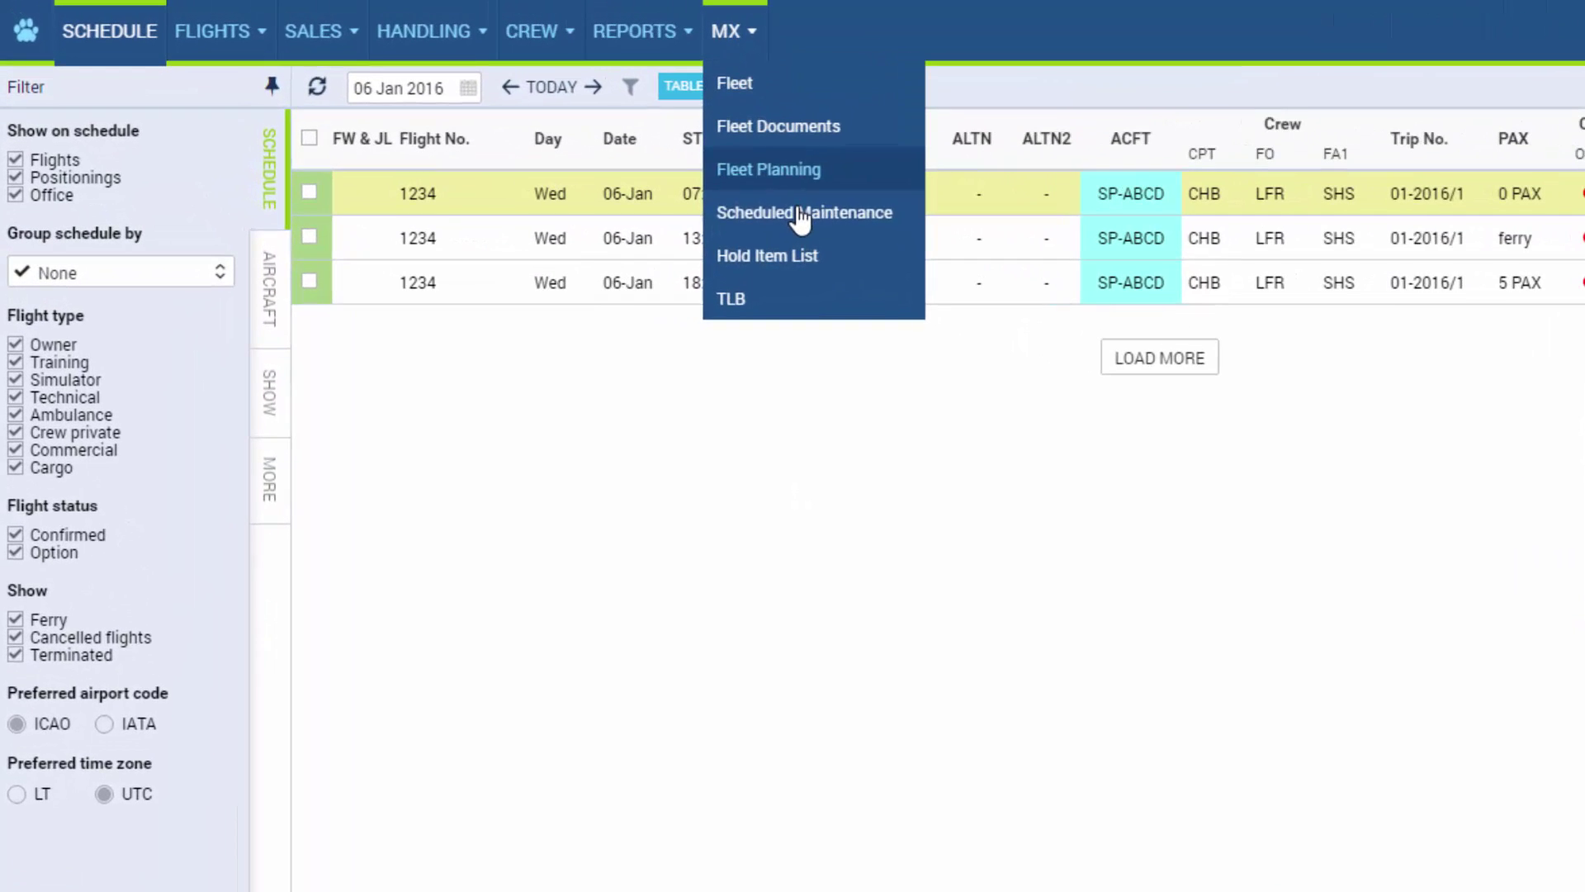
left_click(685, 182)
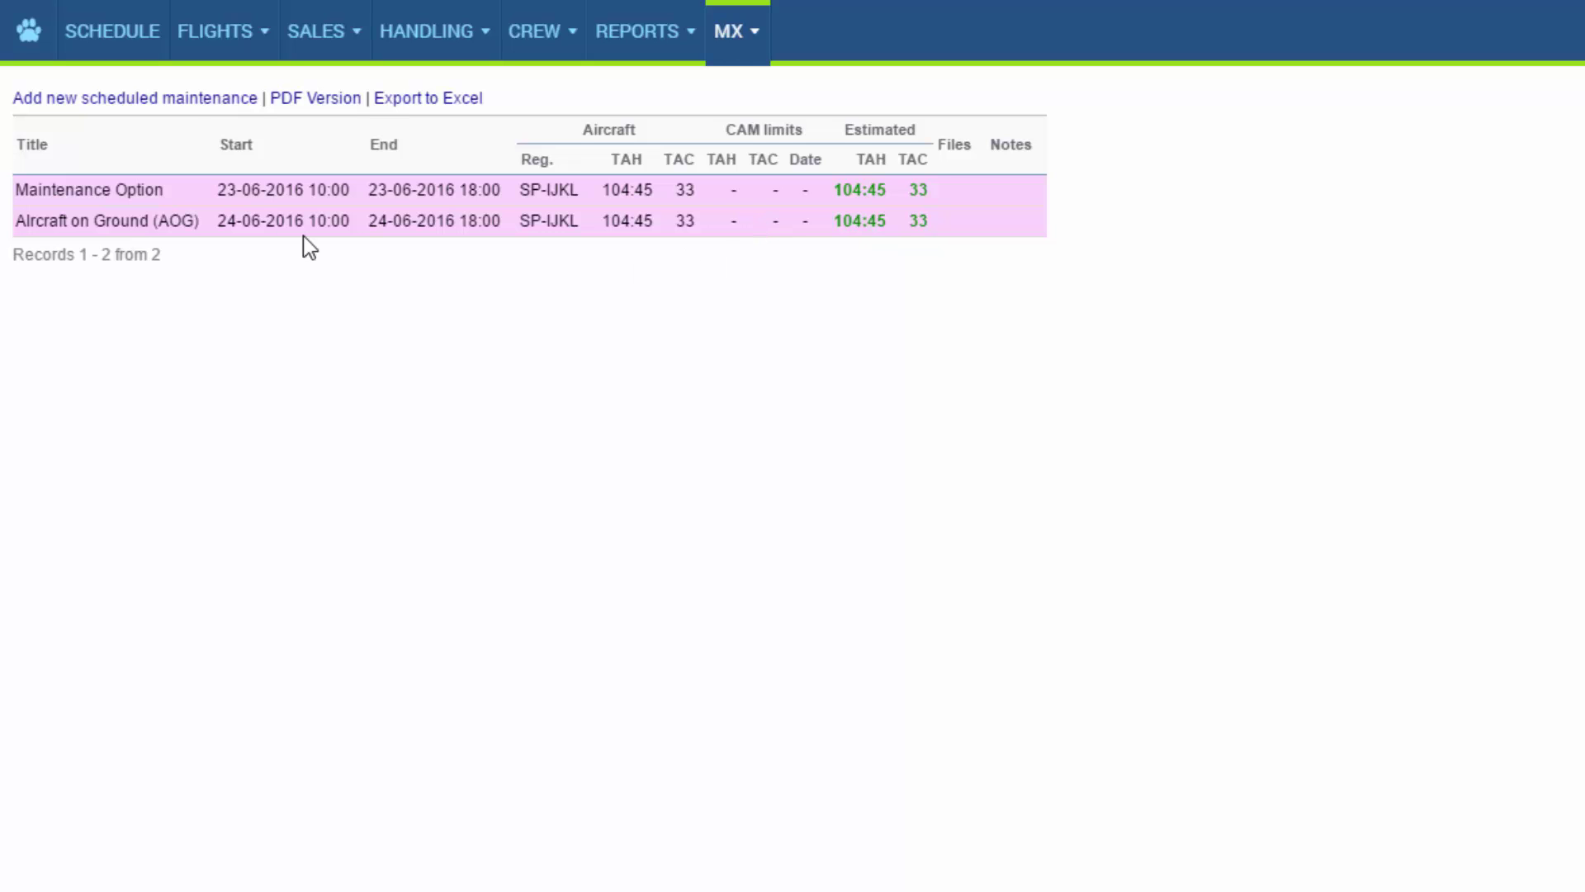
left_click(194, 99)
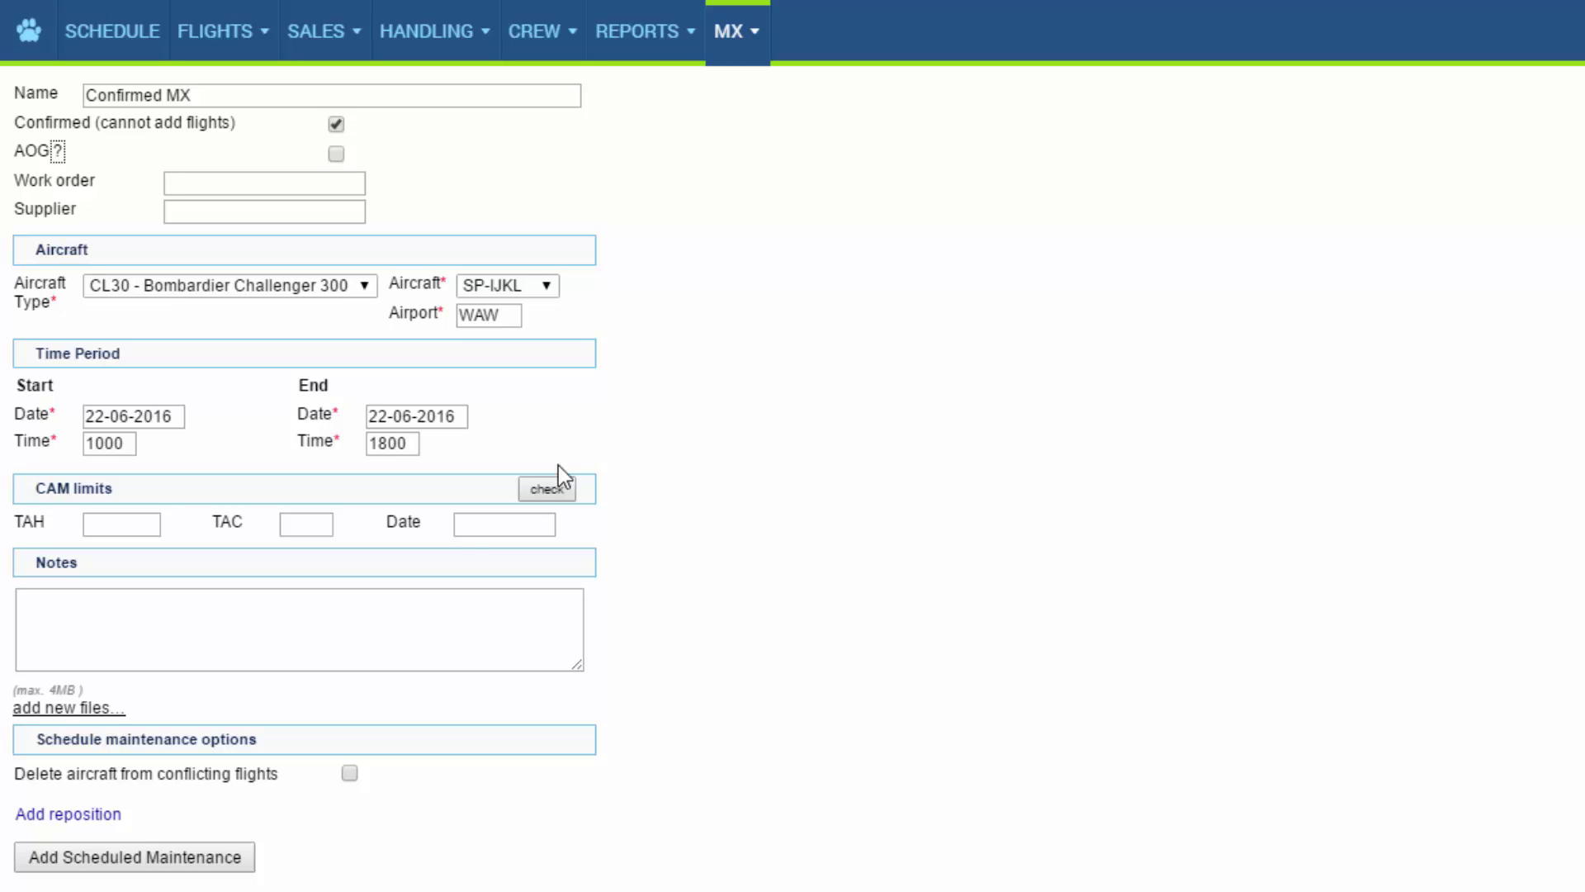
left_click(159, 857)
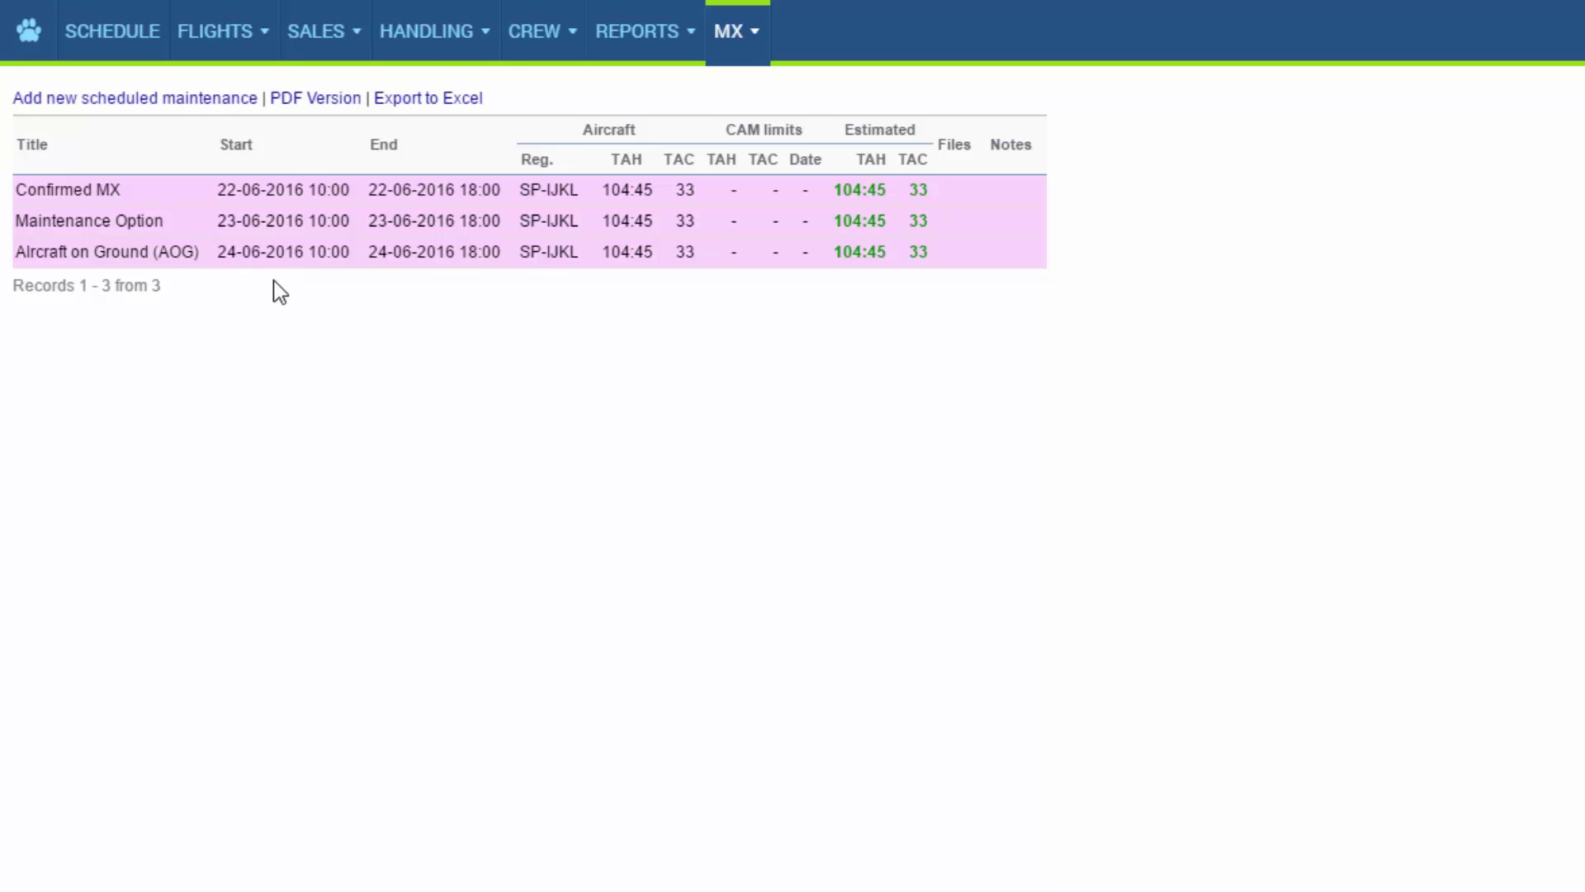
left_click(154, 32)
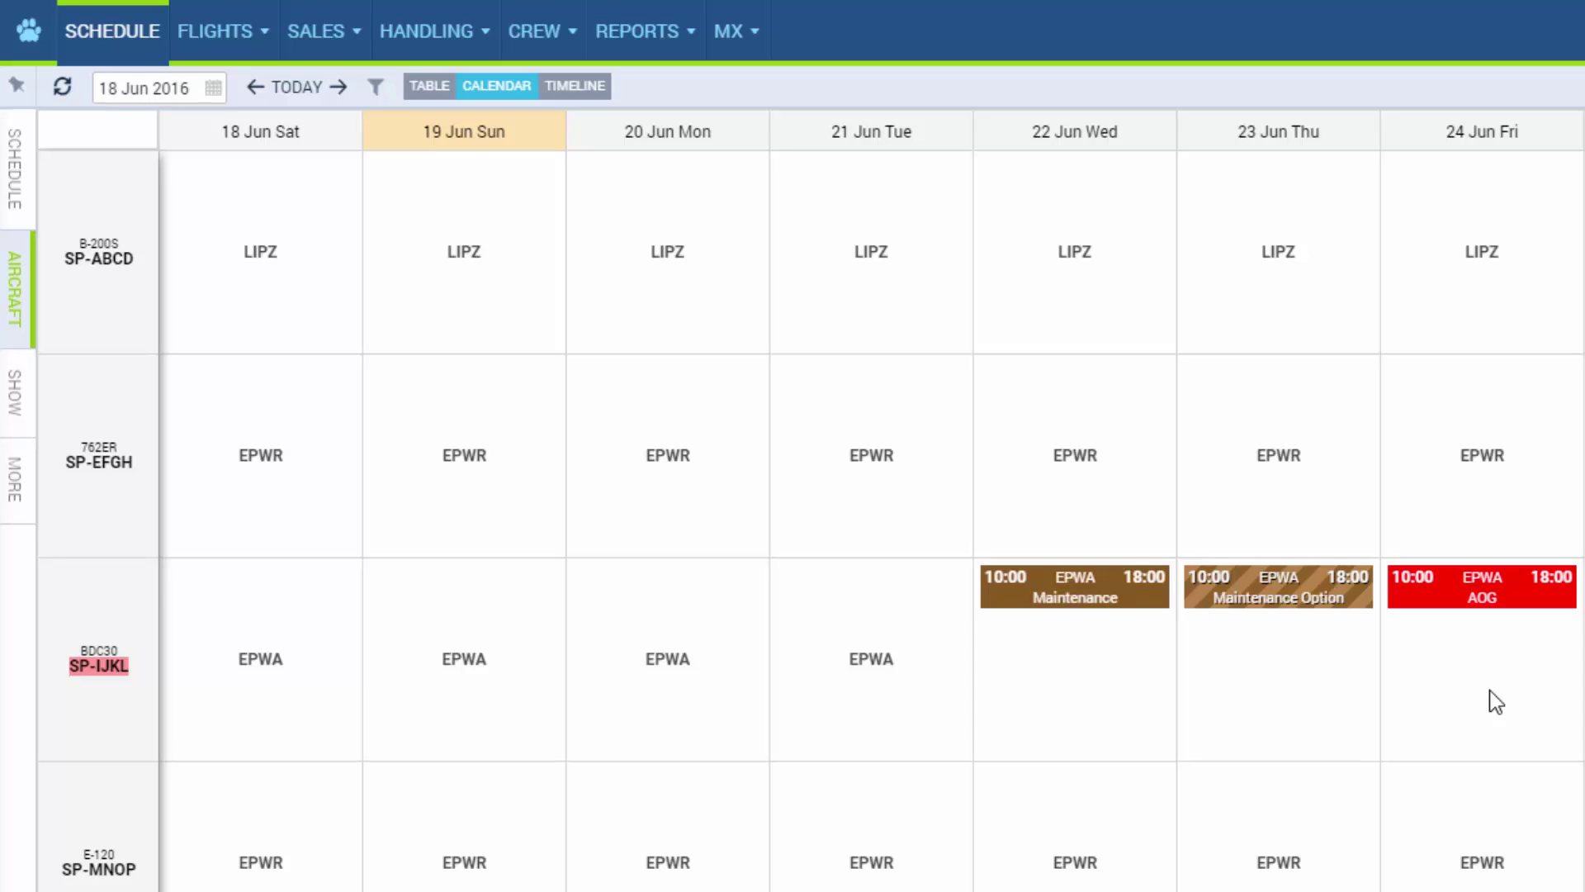
Step: Open SP-IJKL's CAM settings from the MX Fleet list
left_click(741, 37)
left_click(759, 93)
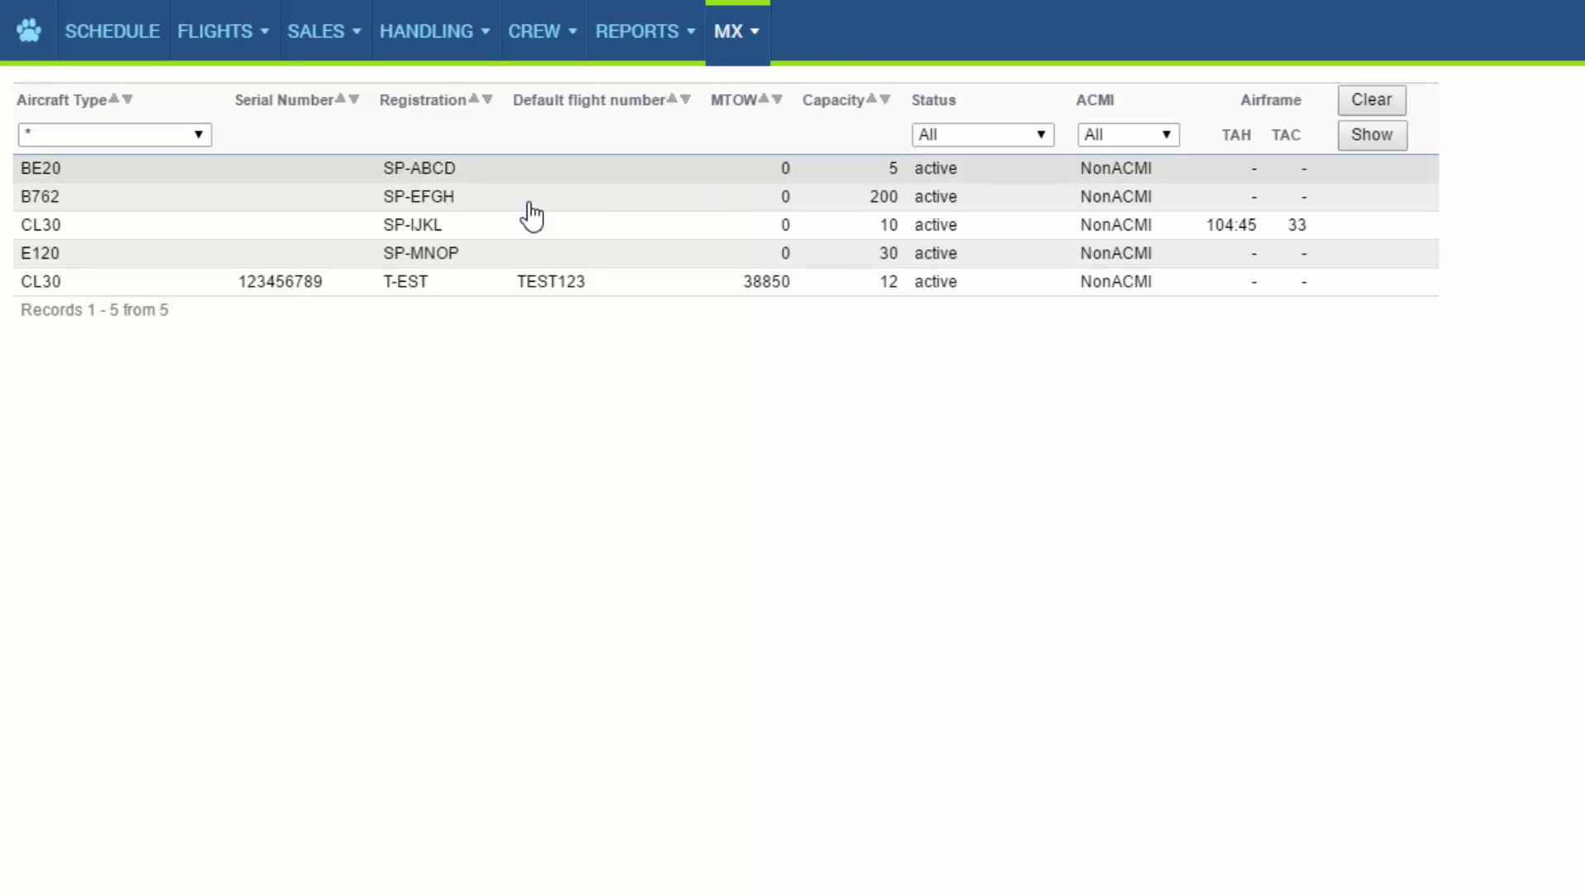
left_click(490, 236)
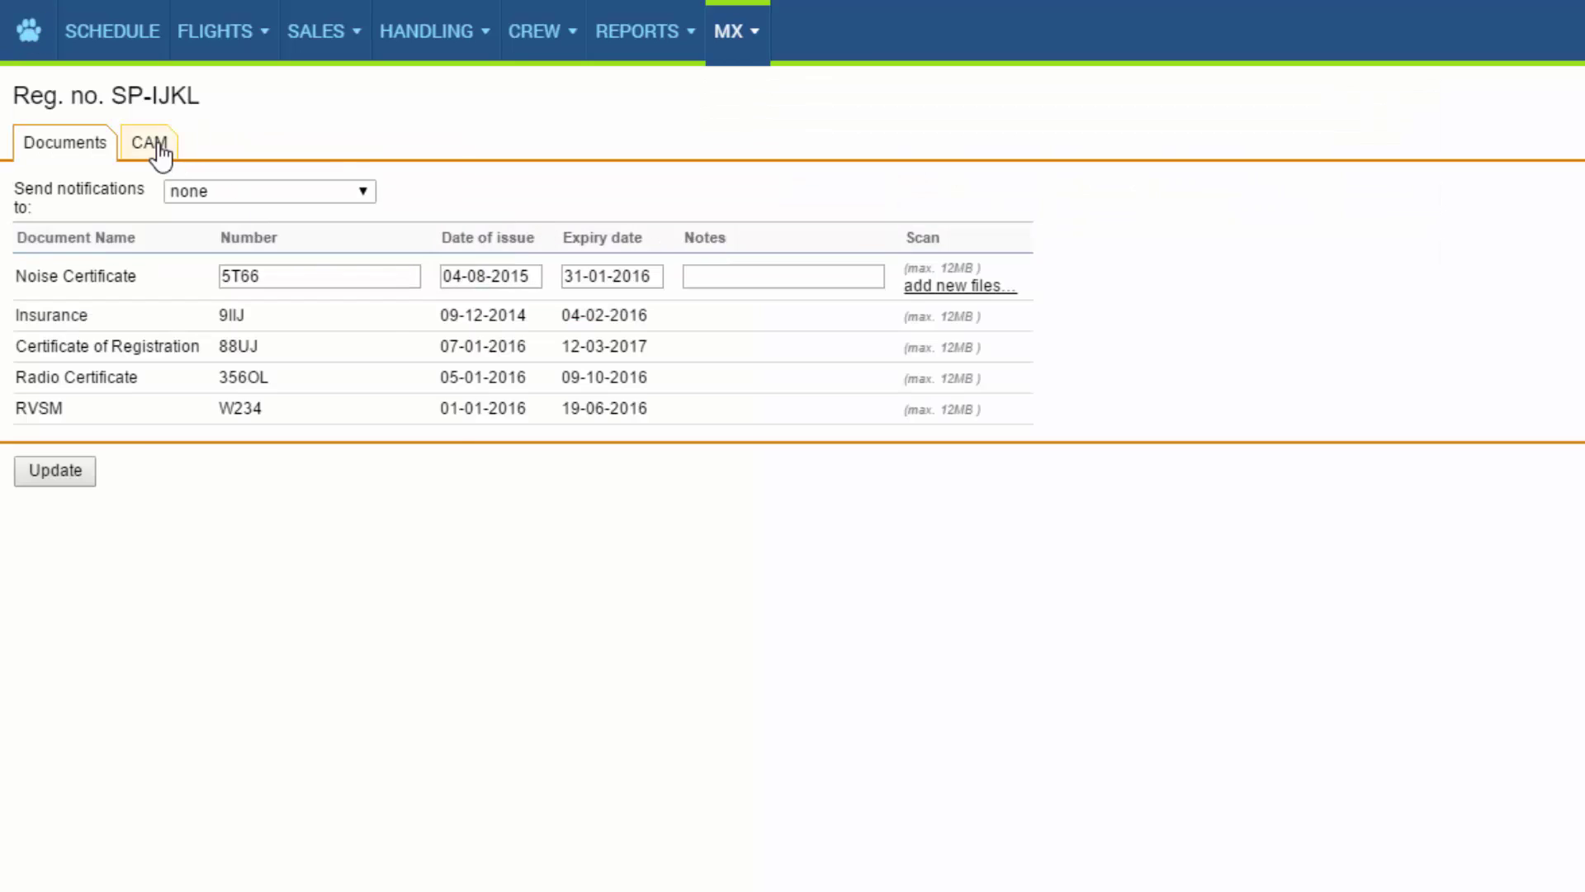
left_click(157, 146)
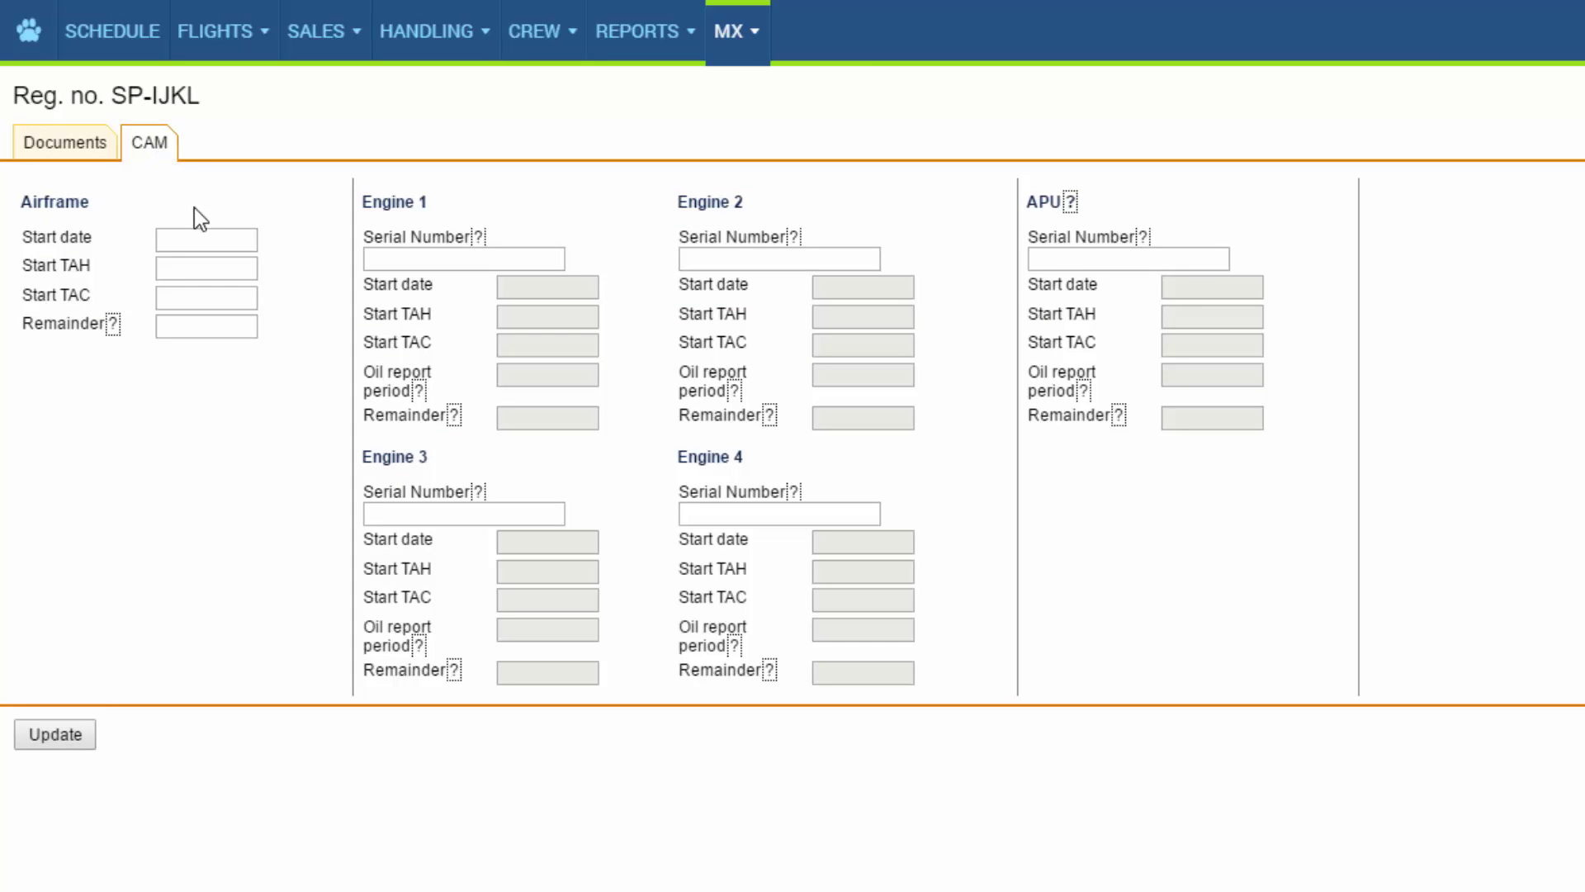
Step: Set airframe start date 01-01-2016, start TAH 100 and TAC 30, and update
left_click(199, 241)
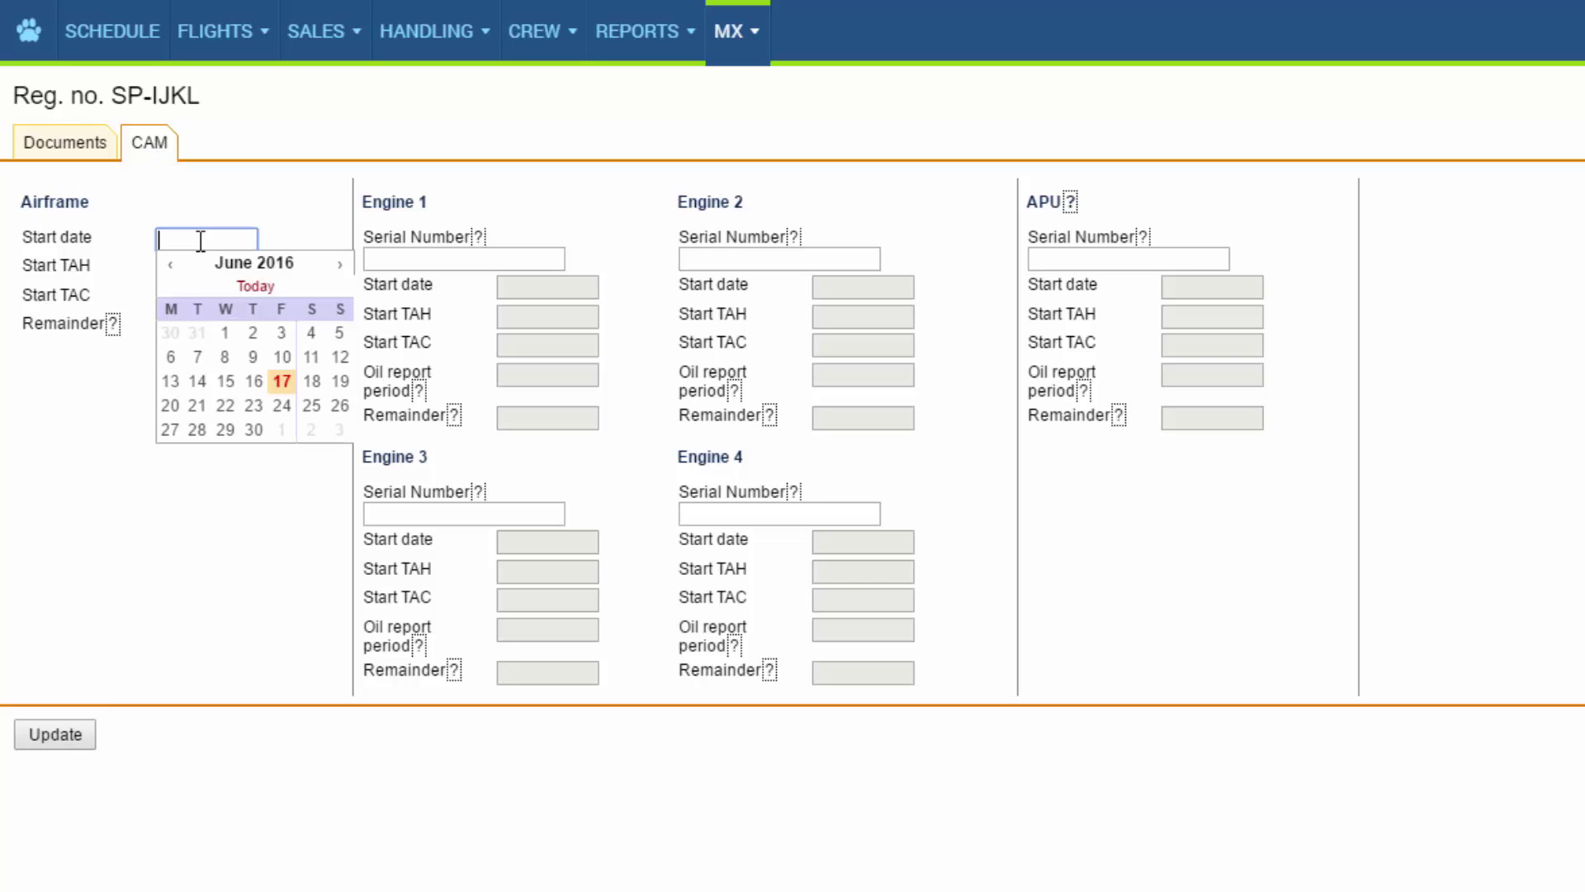
left_click(170, 264)
left_click(170, 264)
left_click(170, 264)
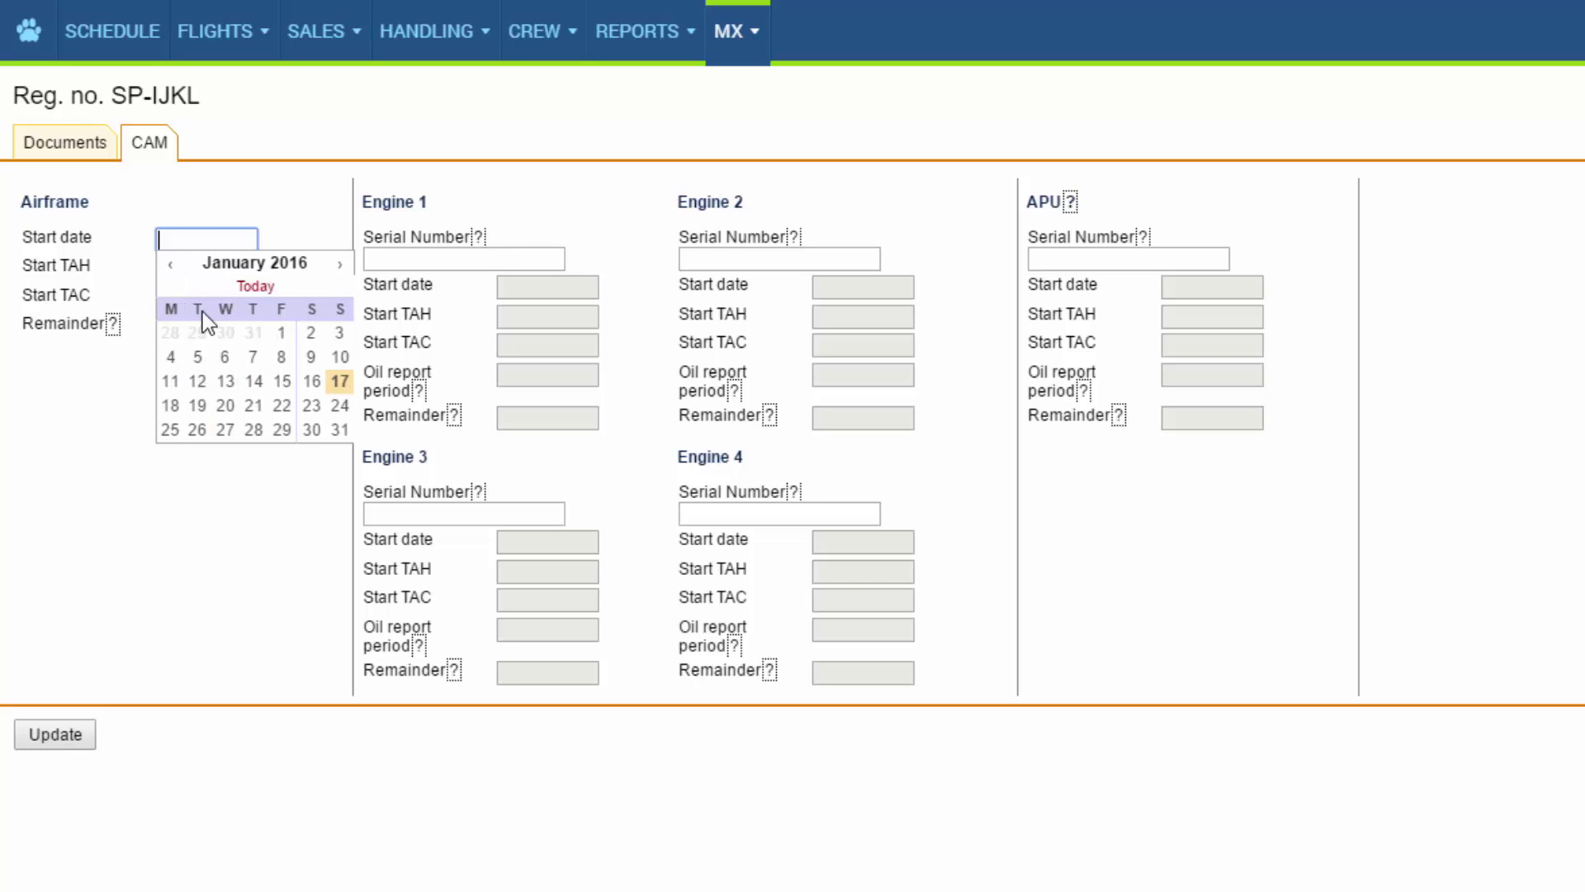
left_click(281, 332)
left_click(186, 268)
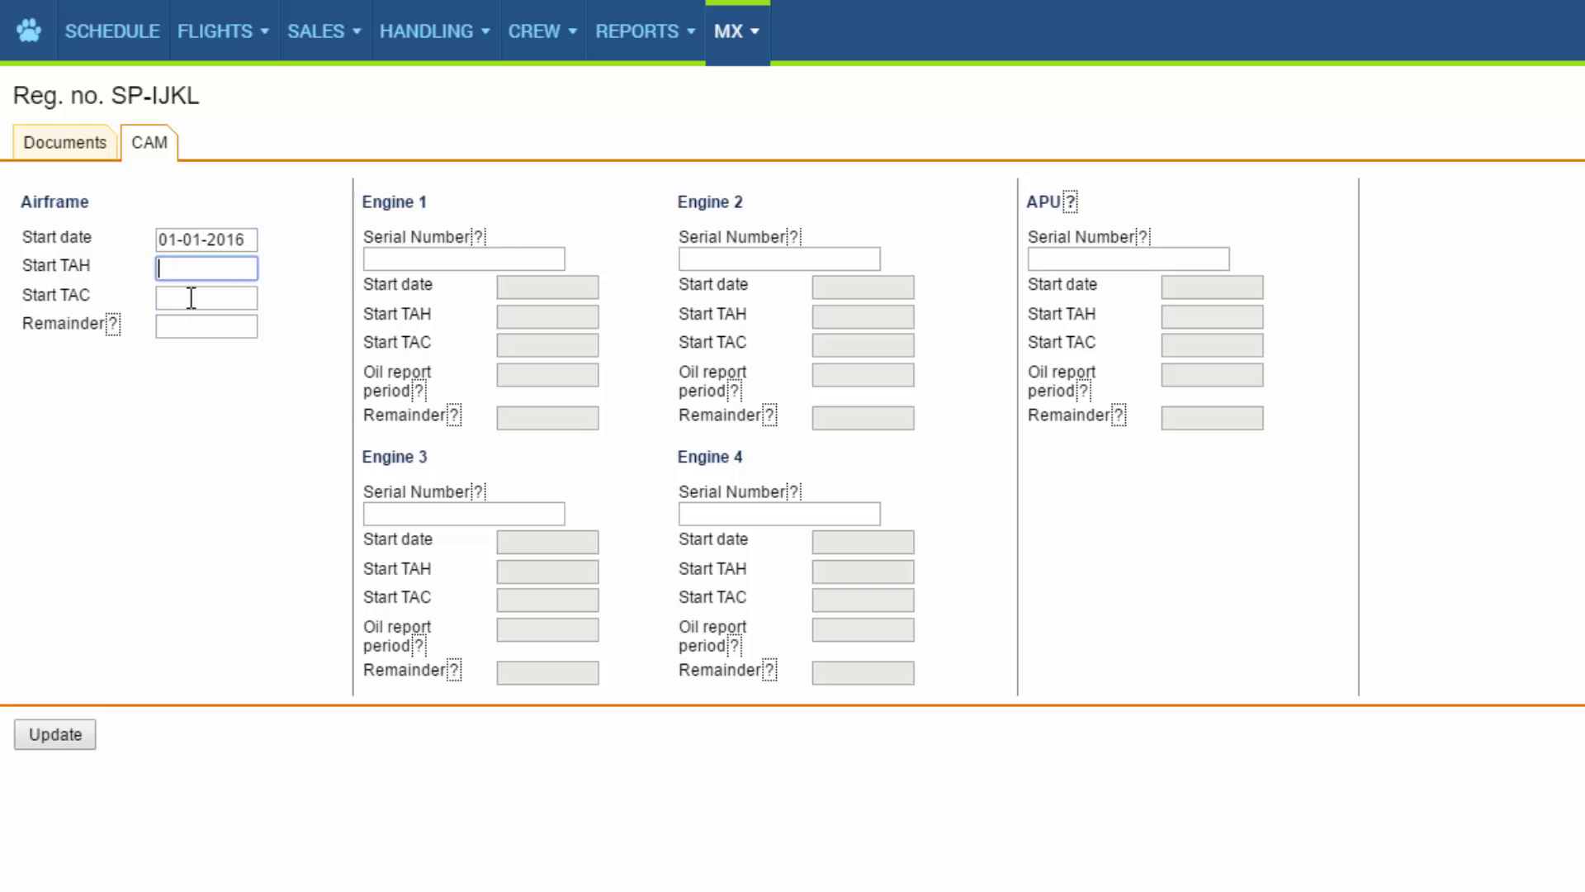
left_click(190, 298)
left_click(192, 267)
type("100")
key("Tab")
type("30")
left_click(55, 743)
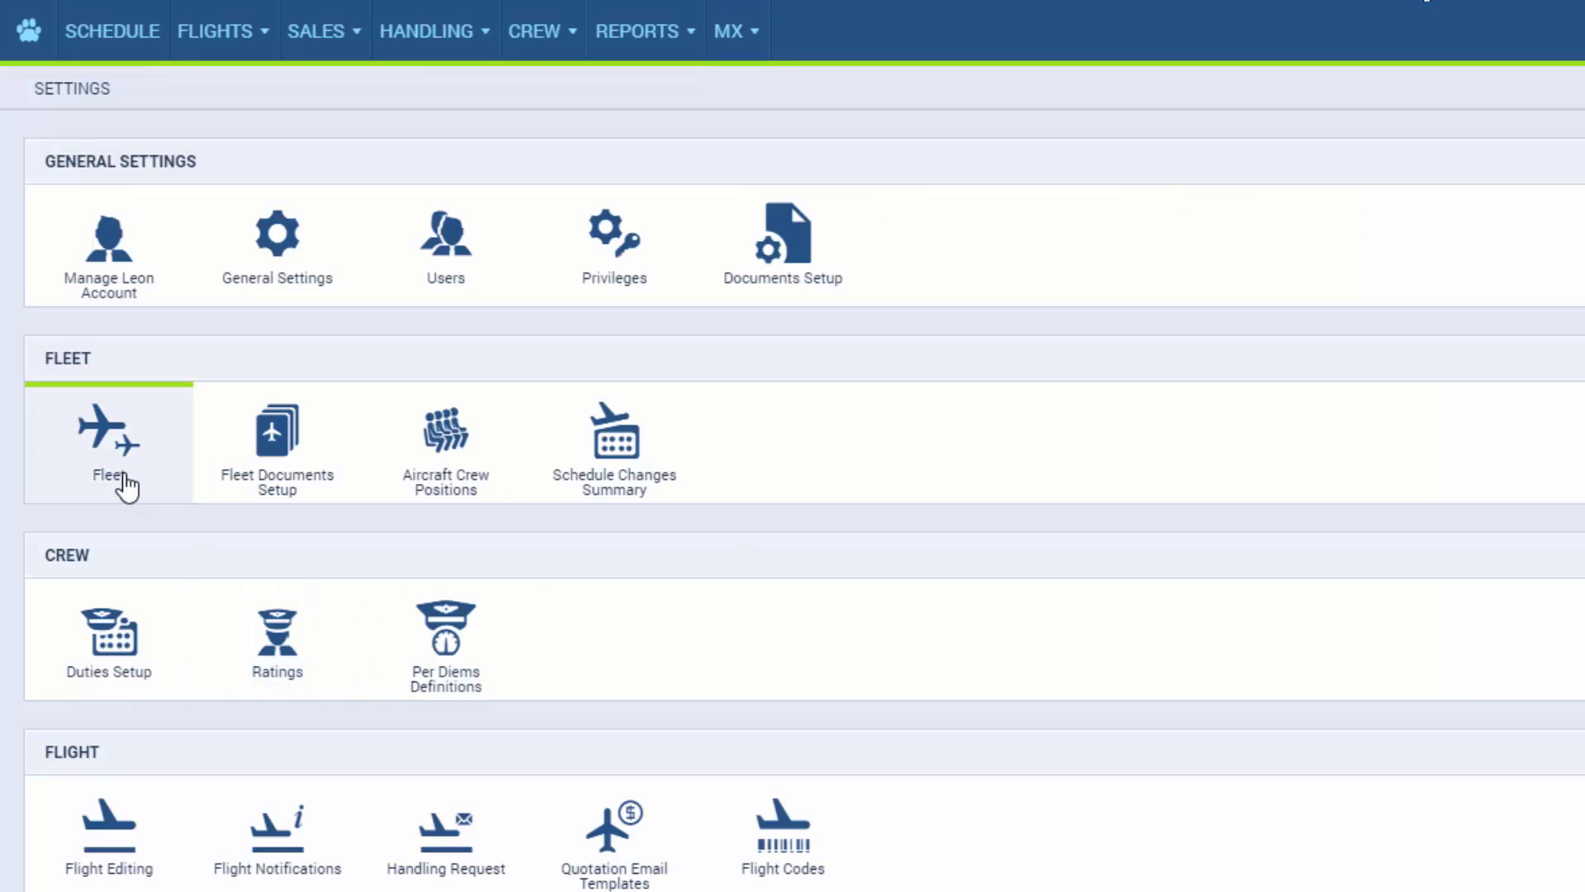
left_click(119, 473)
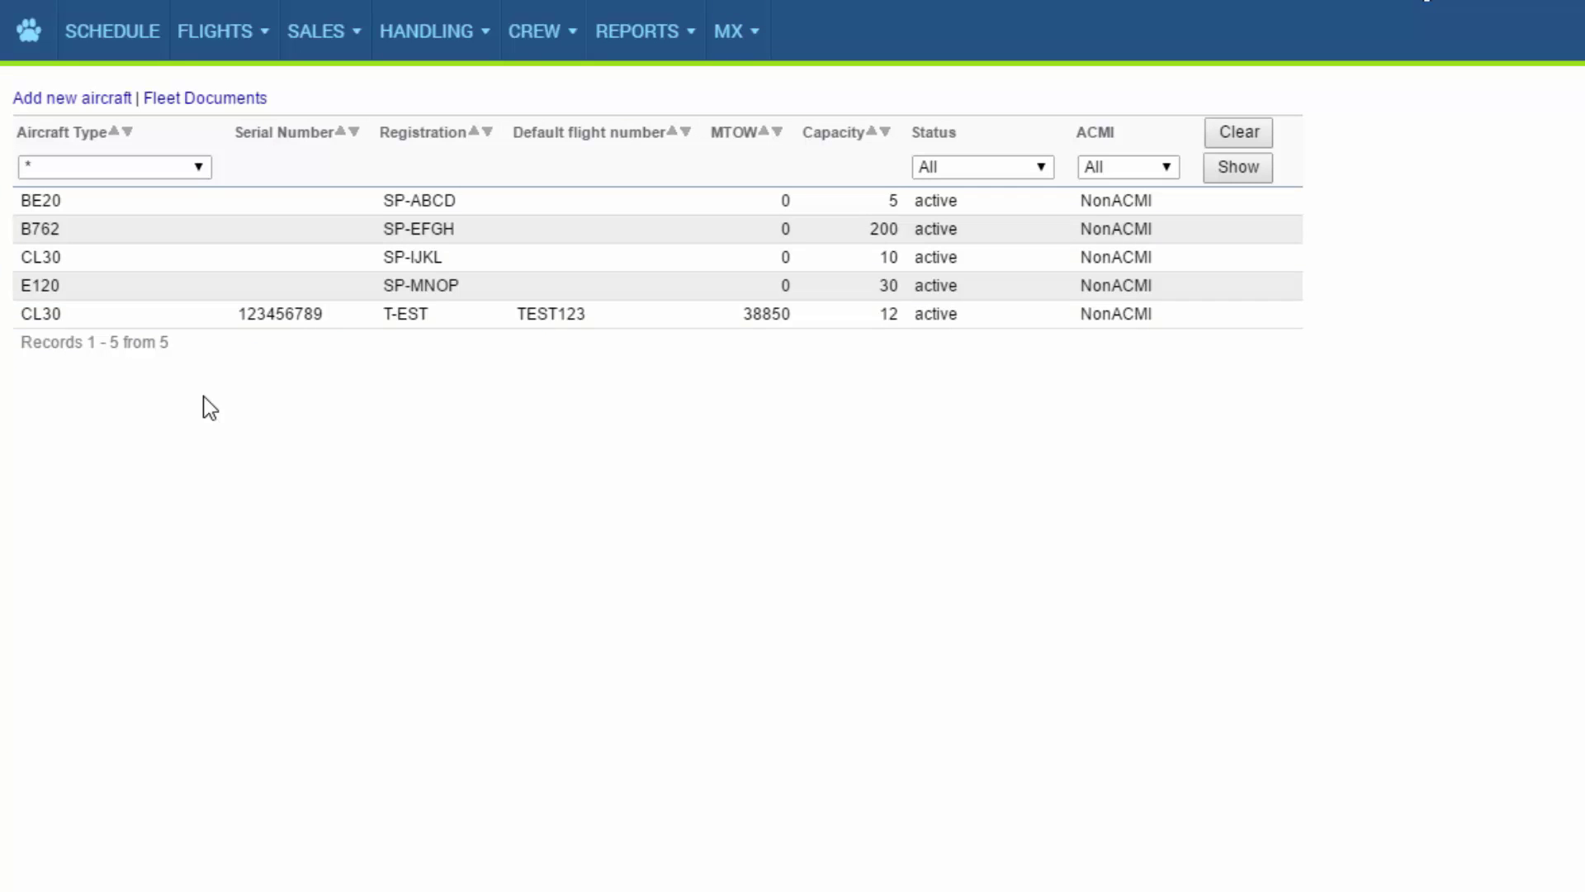
left_click(448, 257)
Step: Give Confirmed MX CAM limits TAH 130:00, TAC 40 and date 01-07-2016
left_click(749, 45)
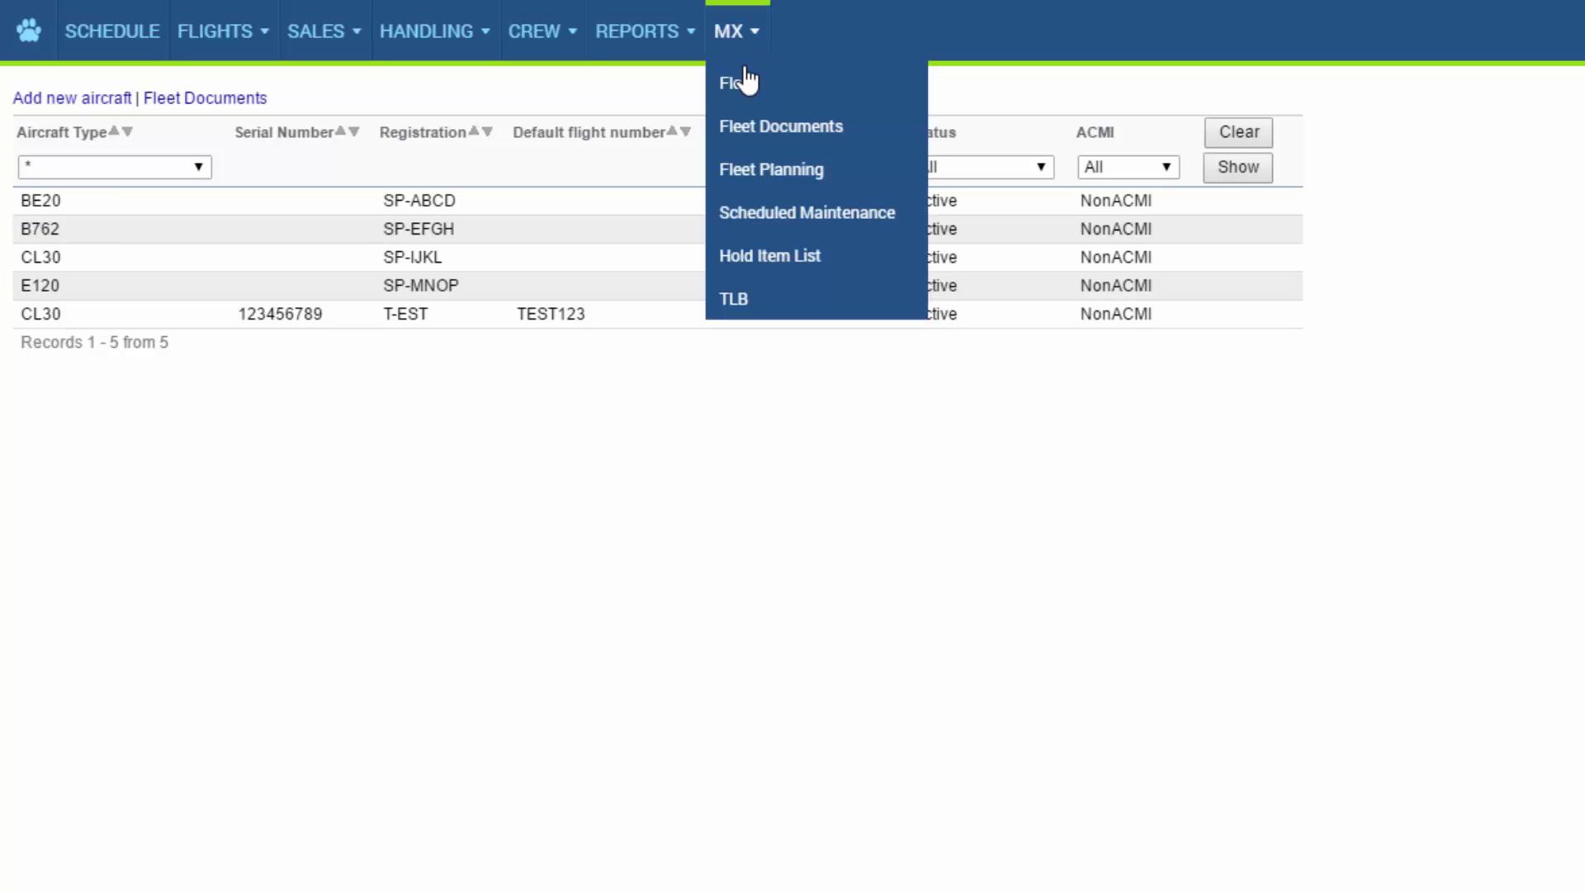
left_click(766, 206)
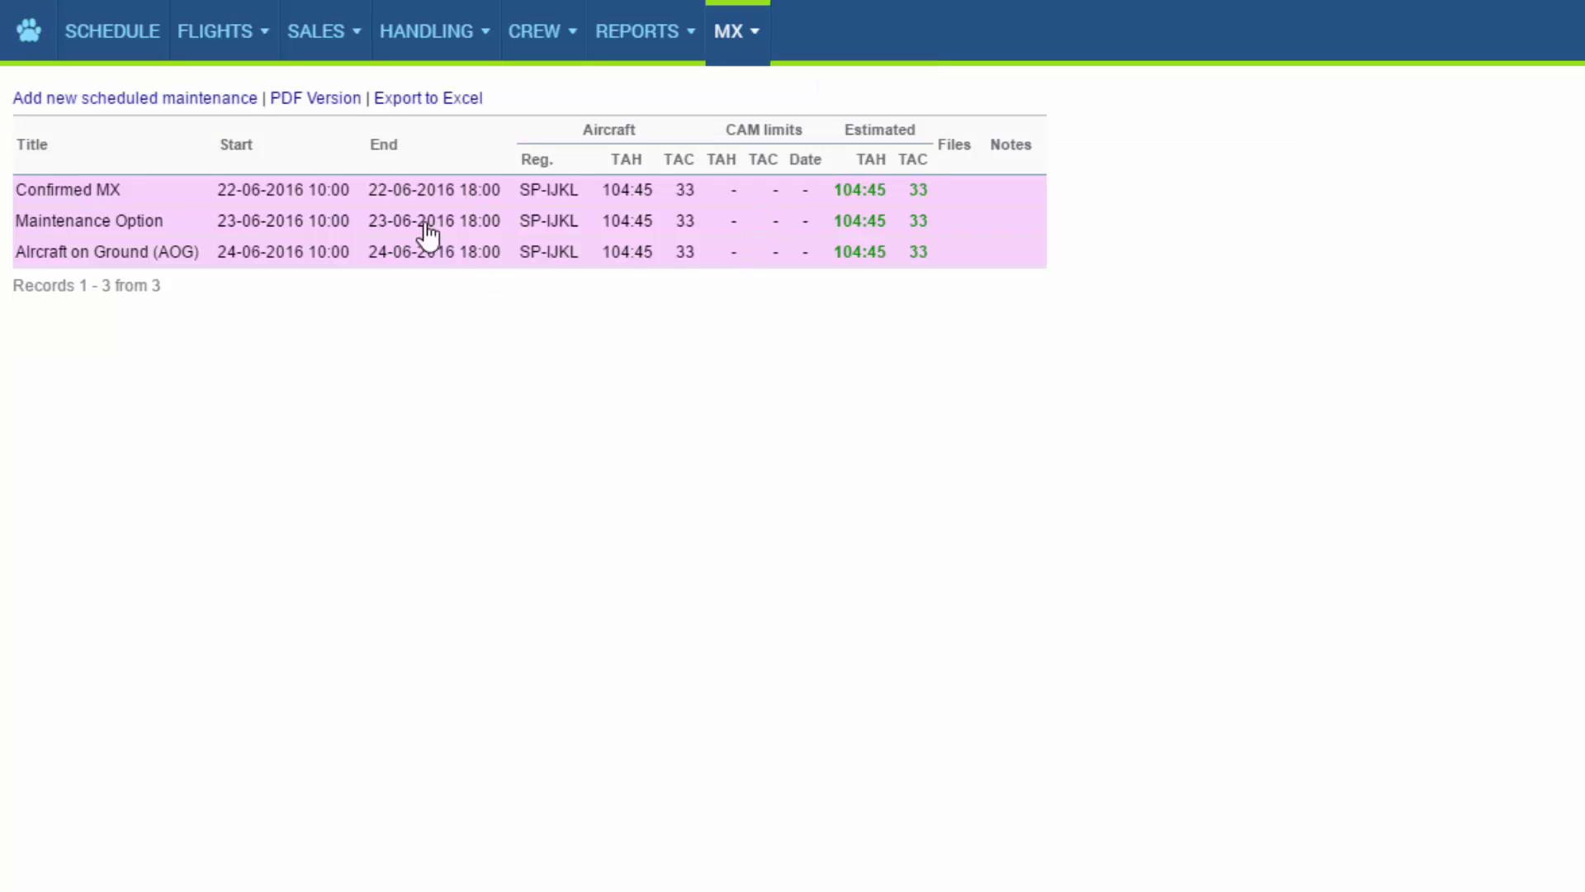
left_click(409, 198)
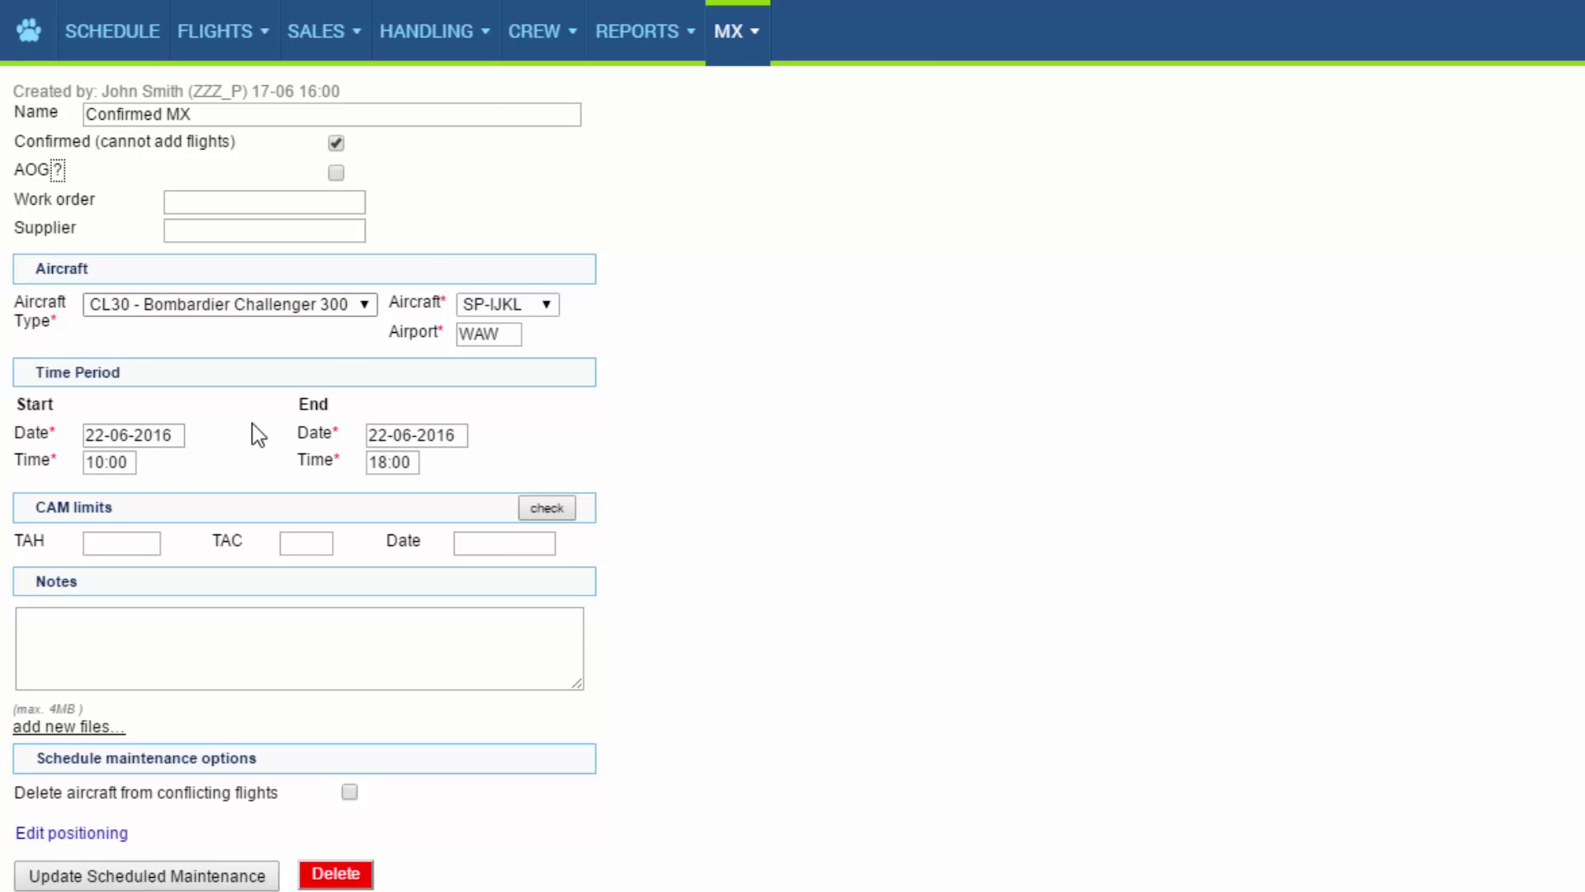
left_click(118, 543)
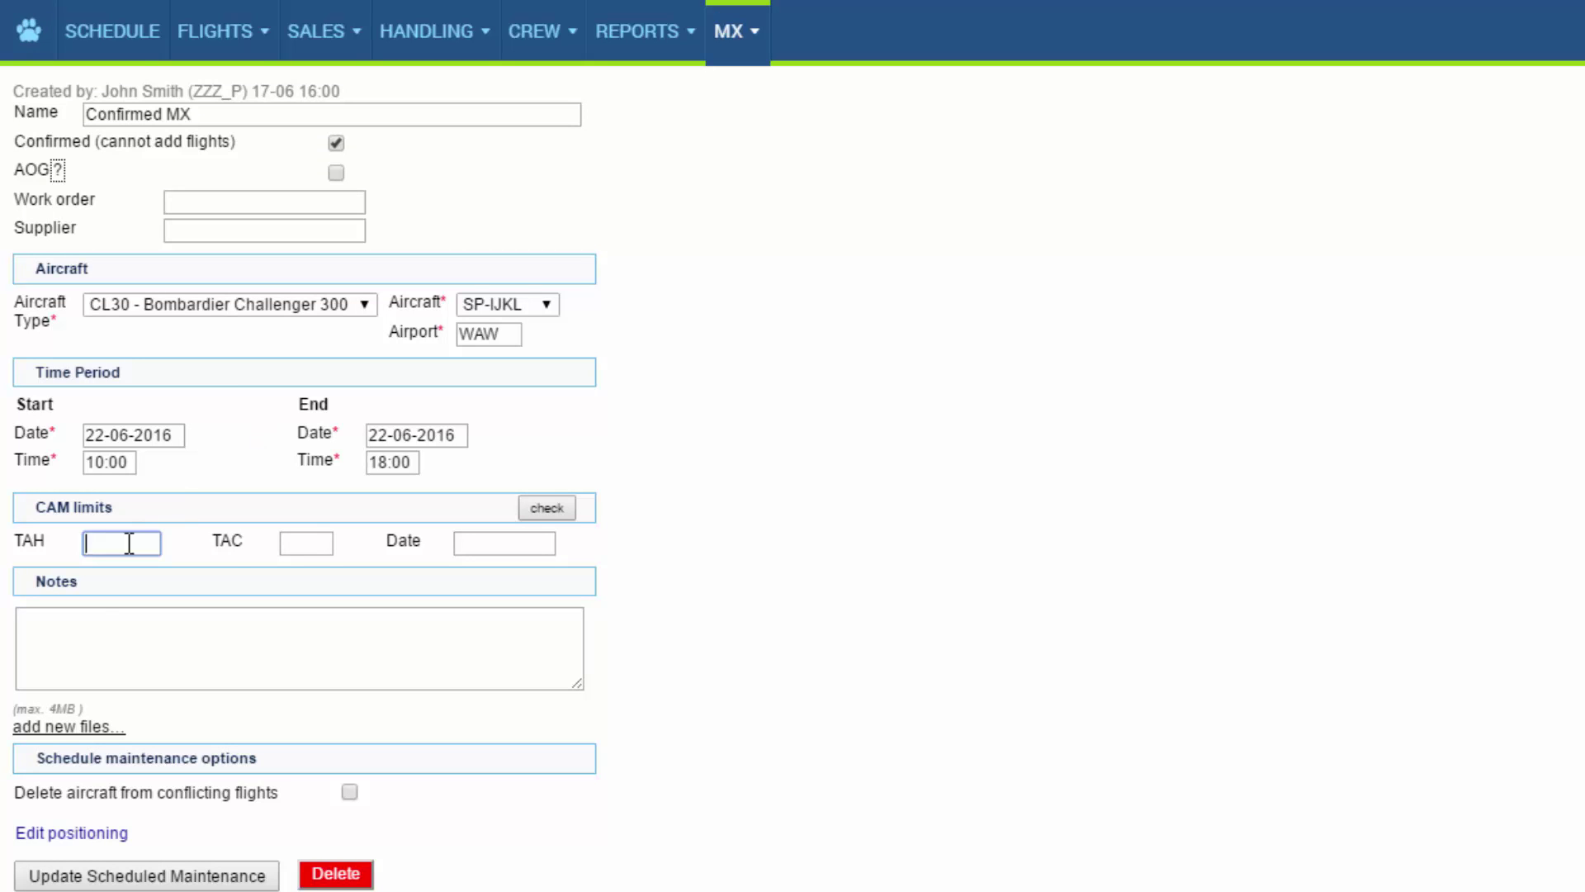
left_click(305, 543)
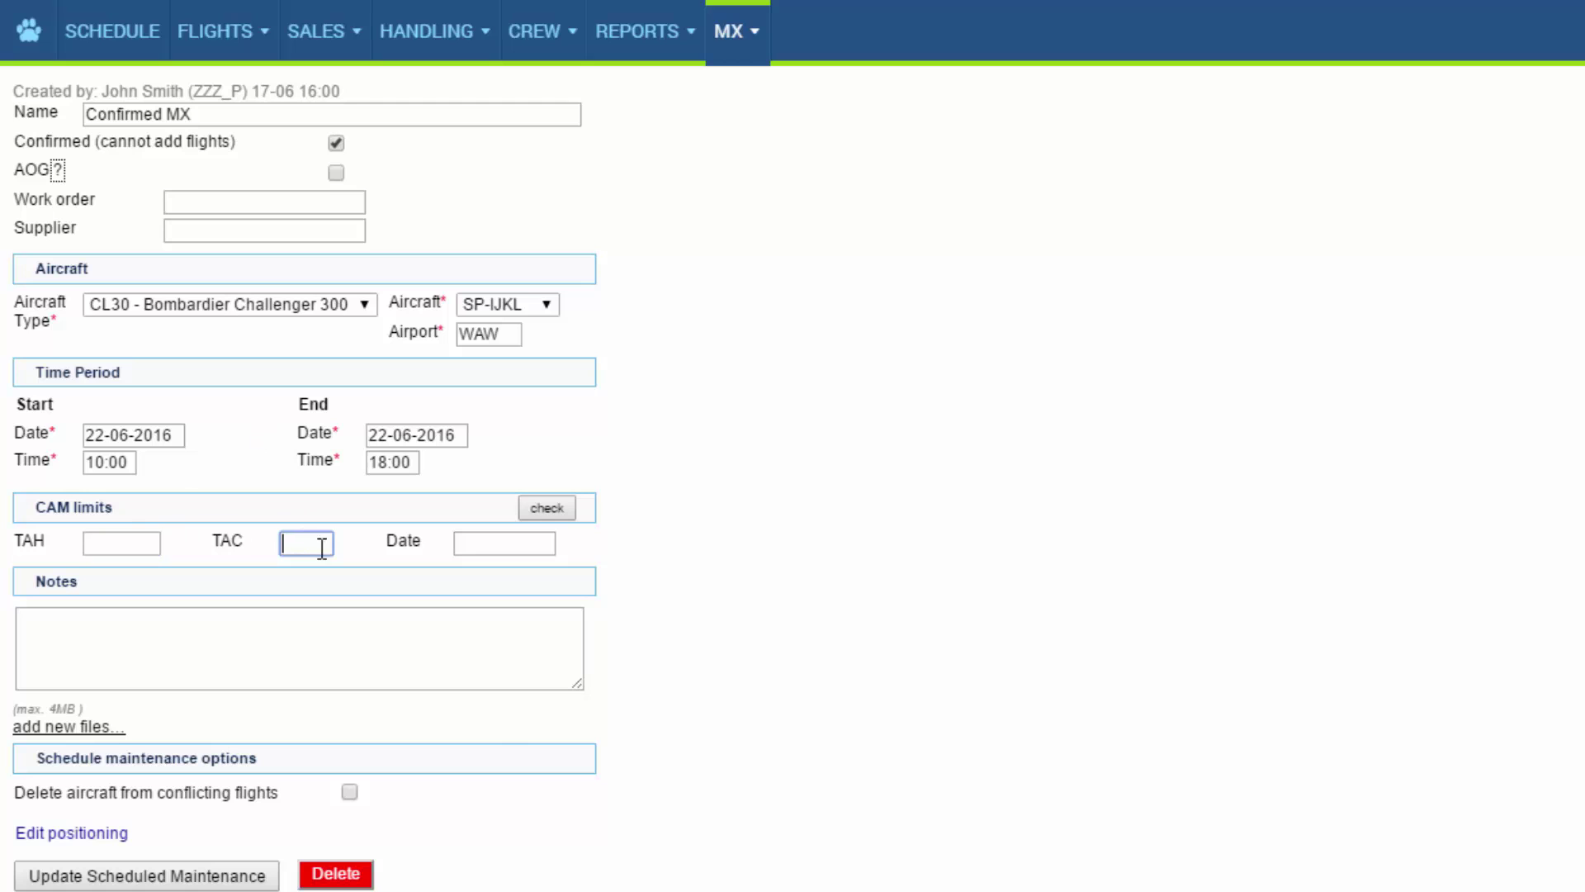
left_click(484, 542)
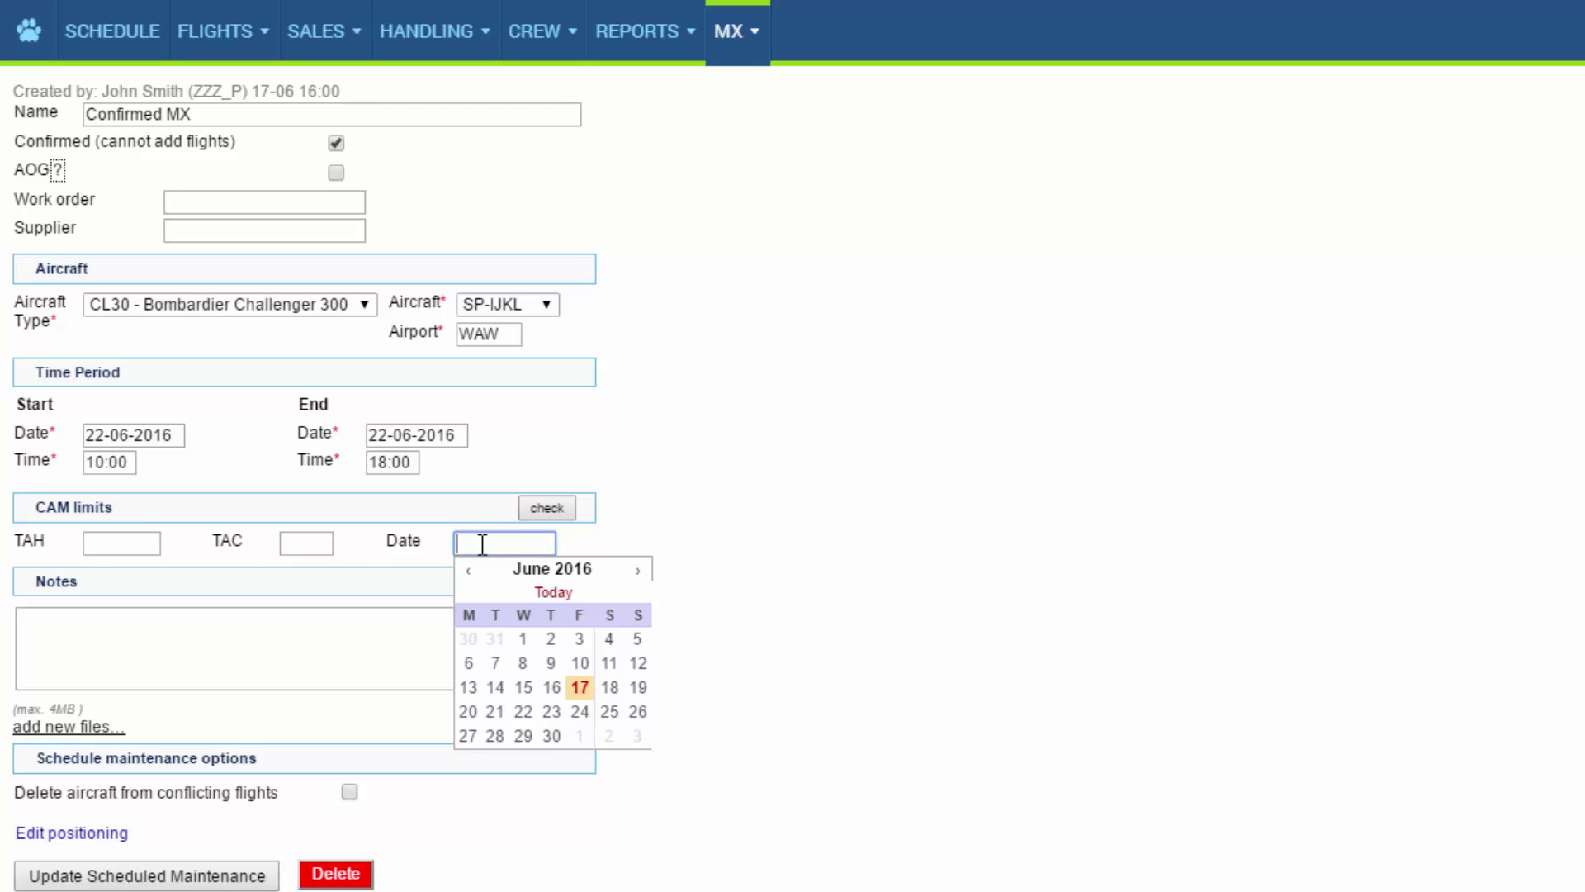
type("01-07-2016")
left_click(231, 882)
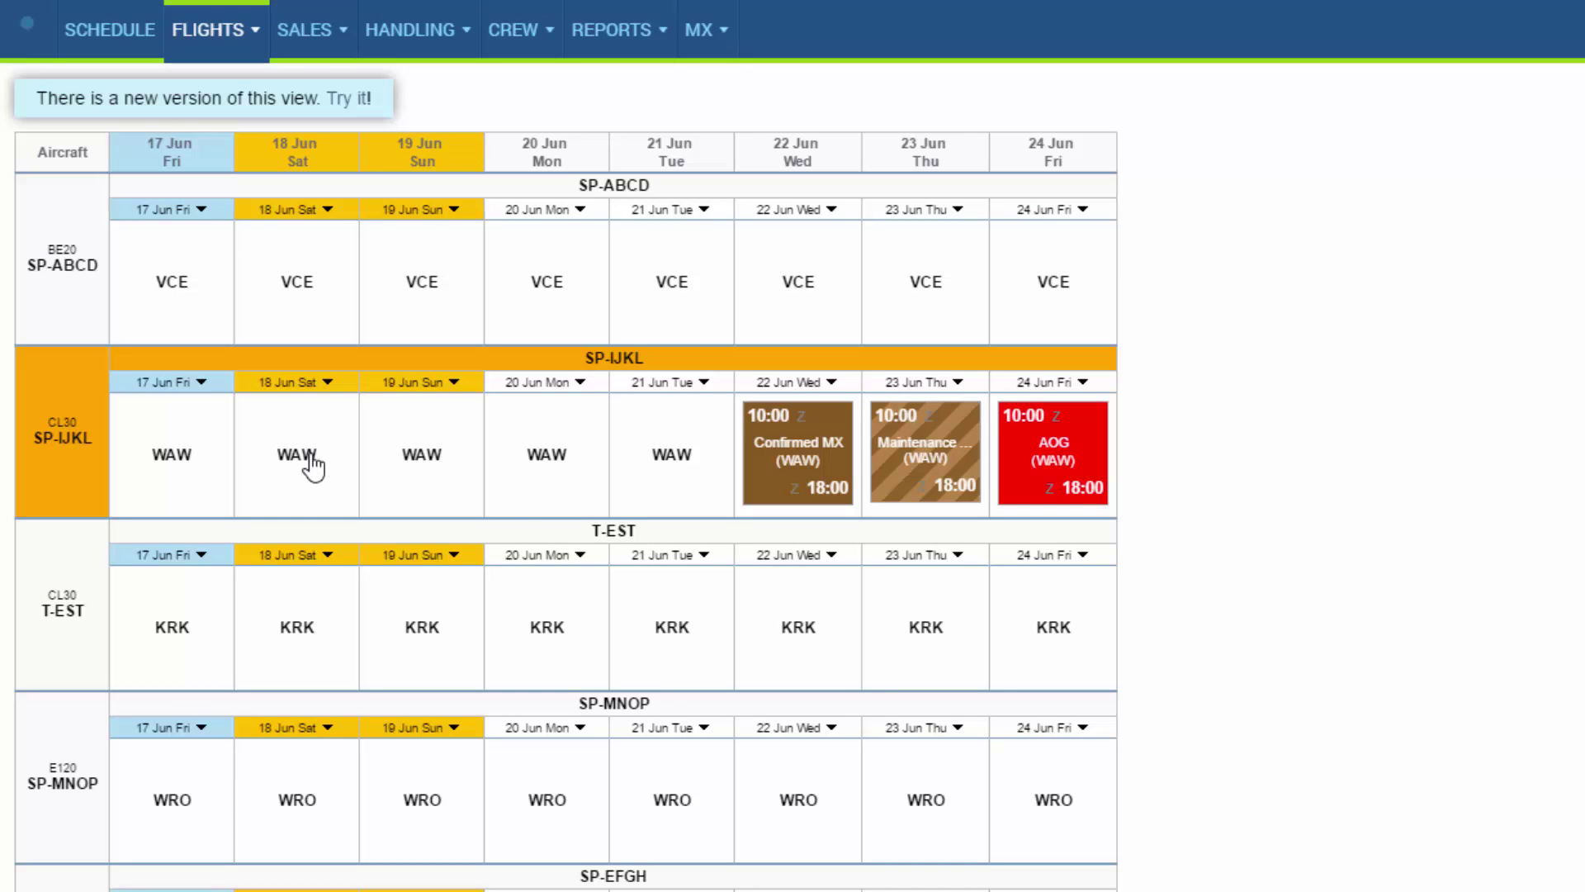
Step: Start an SP-IJKL trip on 18 June with legs WAW–KRK and KRK–BKK
left_click(309, 460)
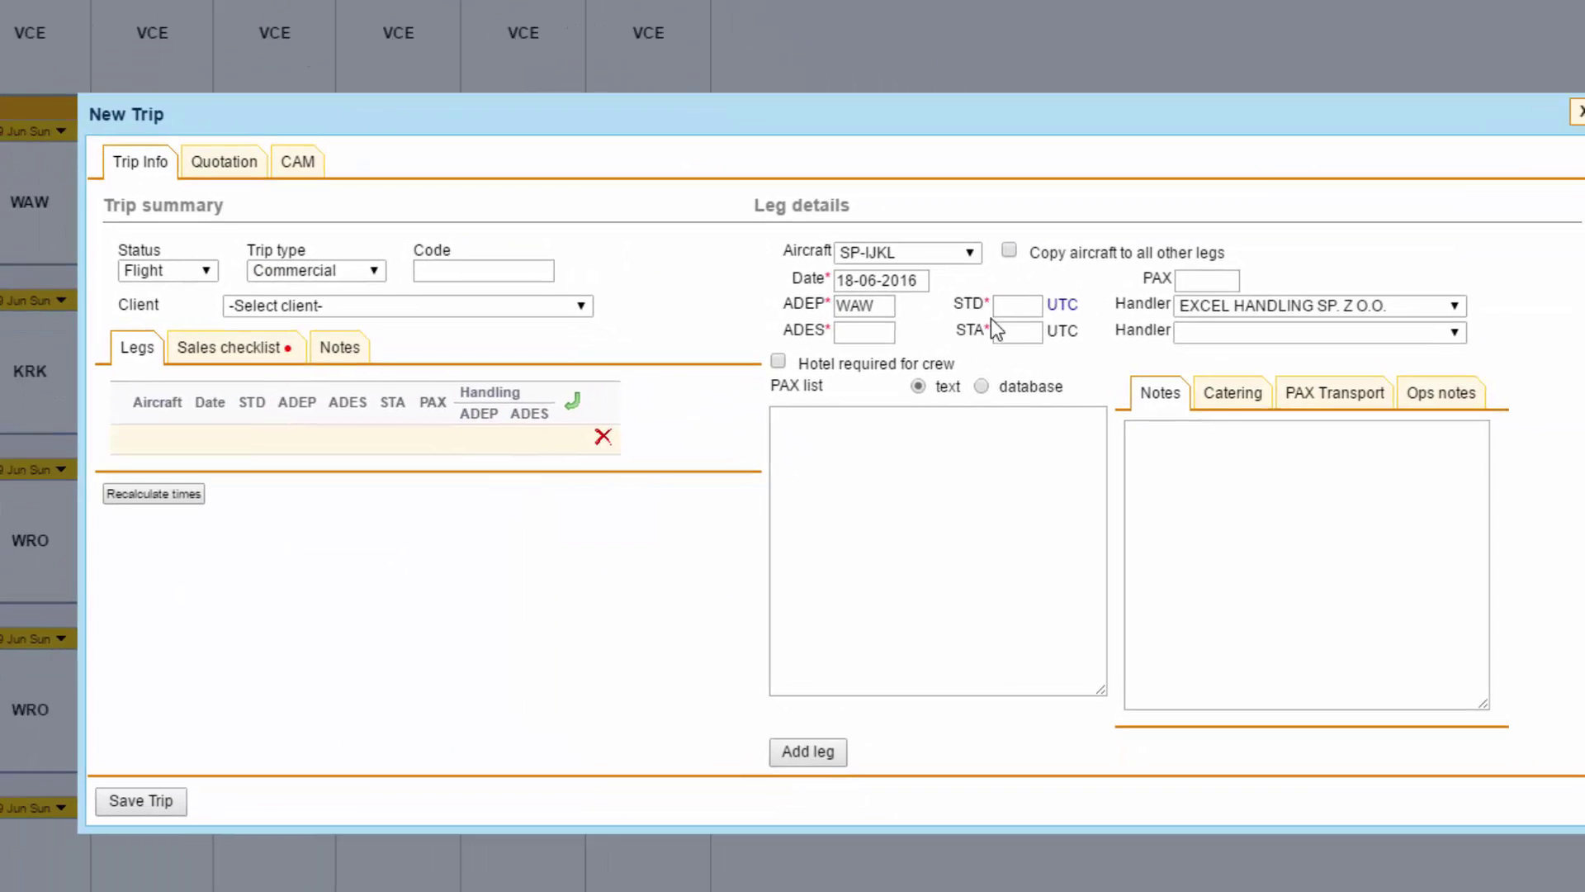
left_click(970, 276)
type("10")
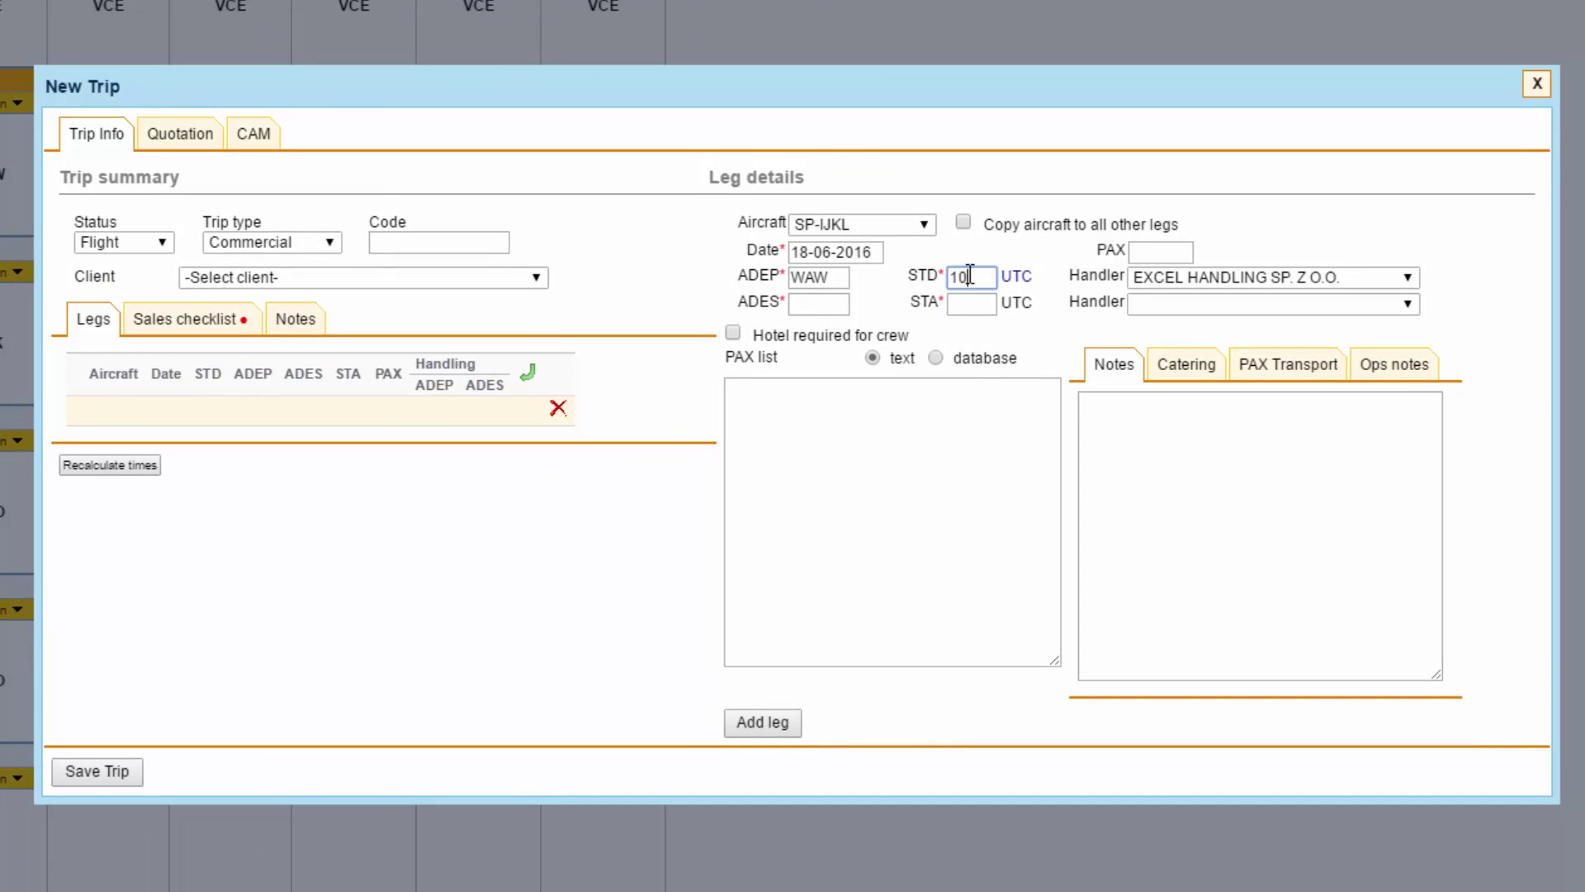
type(":00")
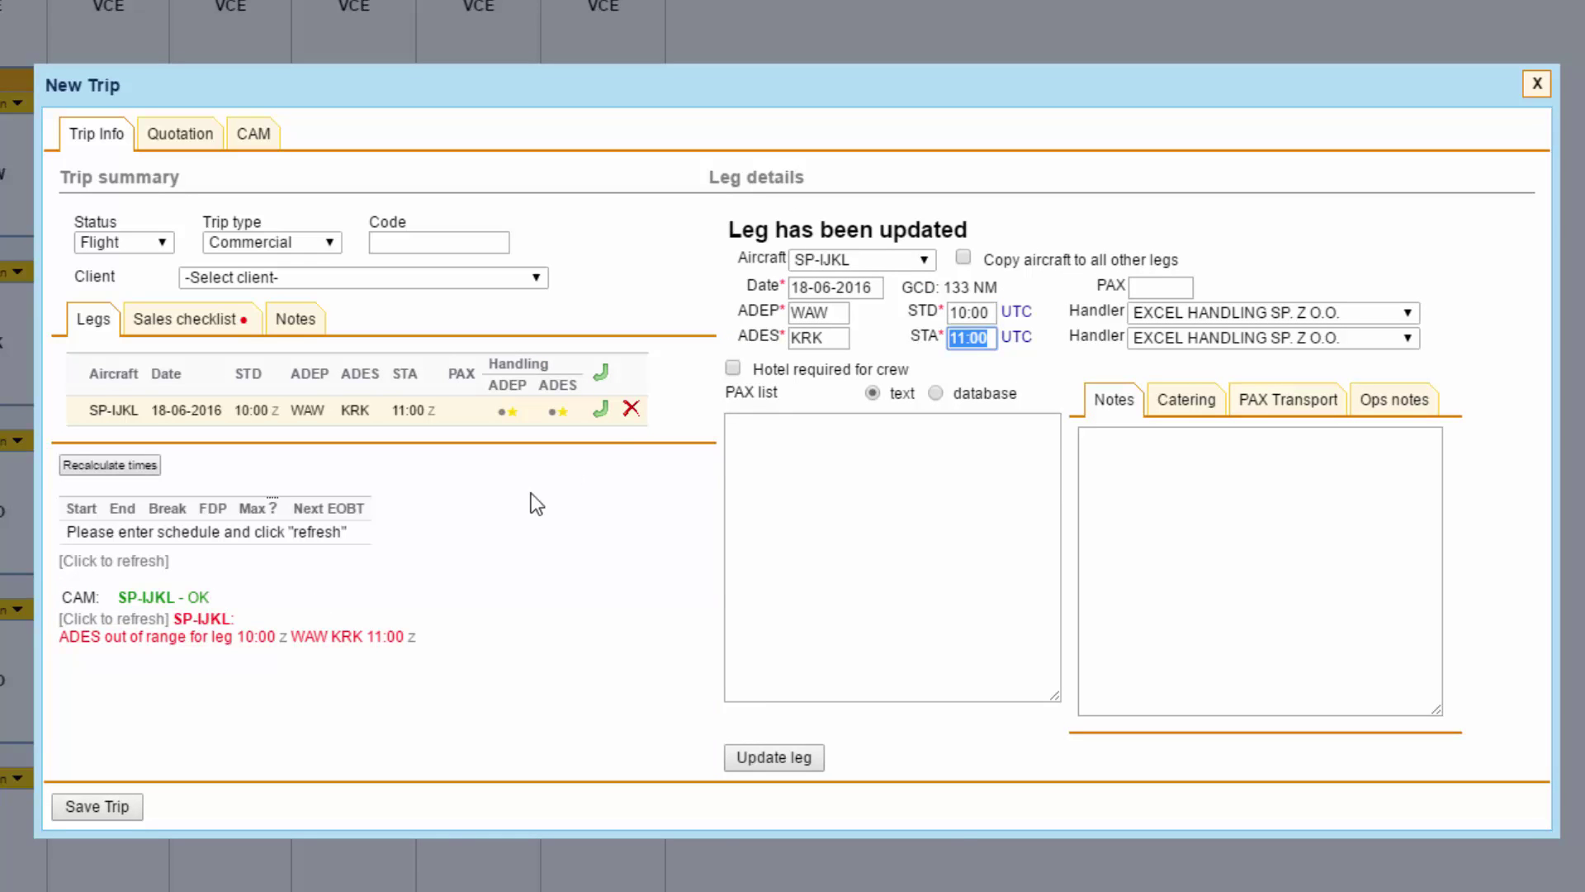
left_click(602, 409)
left_click(974, 275)
type("1000")
key("Tab")
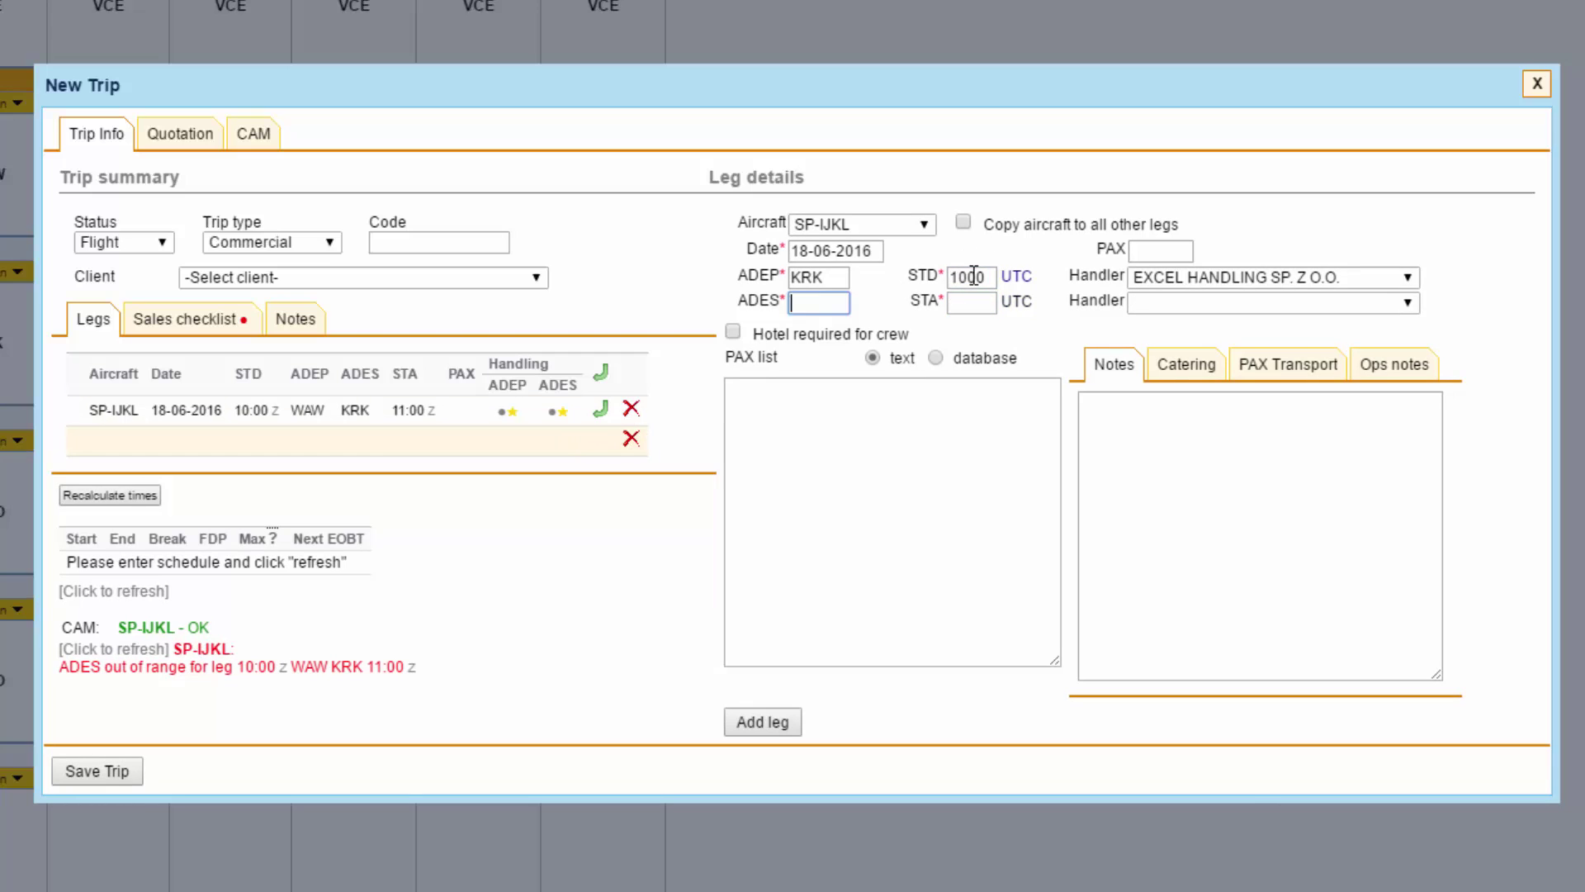
type("BKK")
key("Tab")
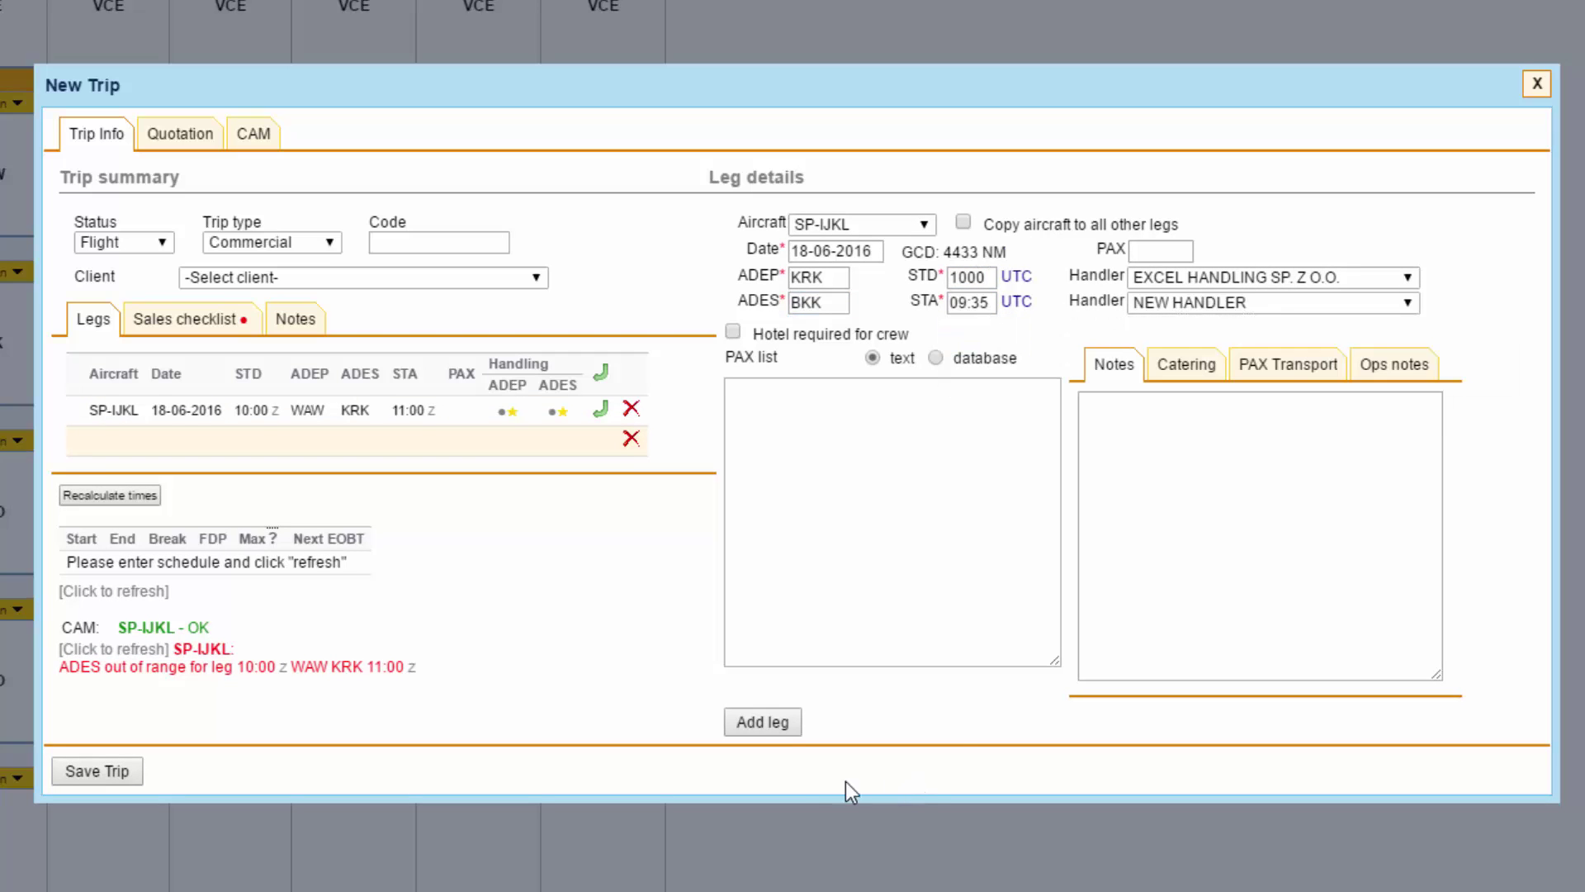
left_click(765, 723)
Step: Add the BKK–OPO leg with the calculated 18:30 arrival
left_click(805, 302)
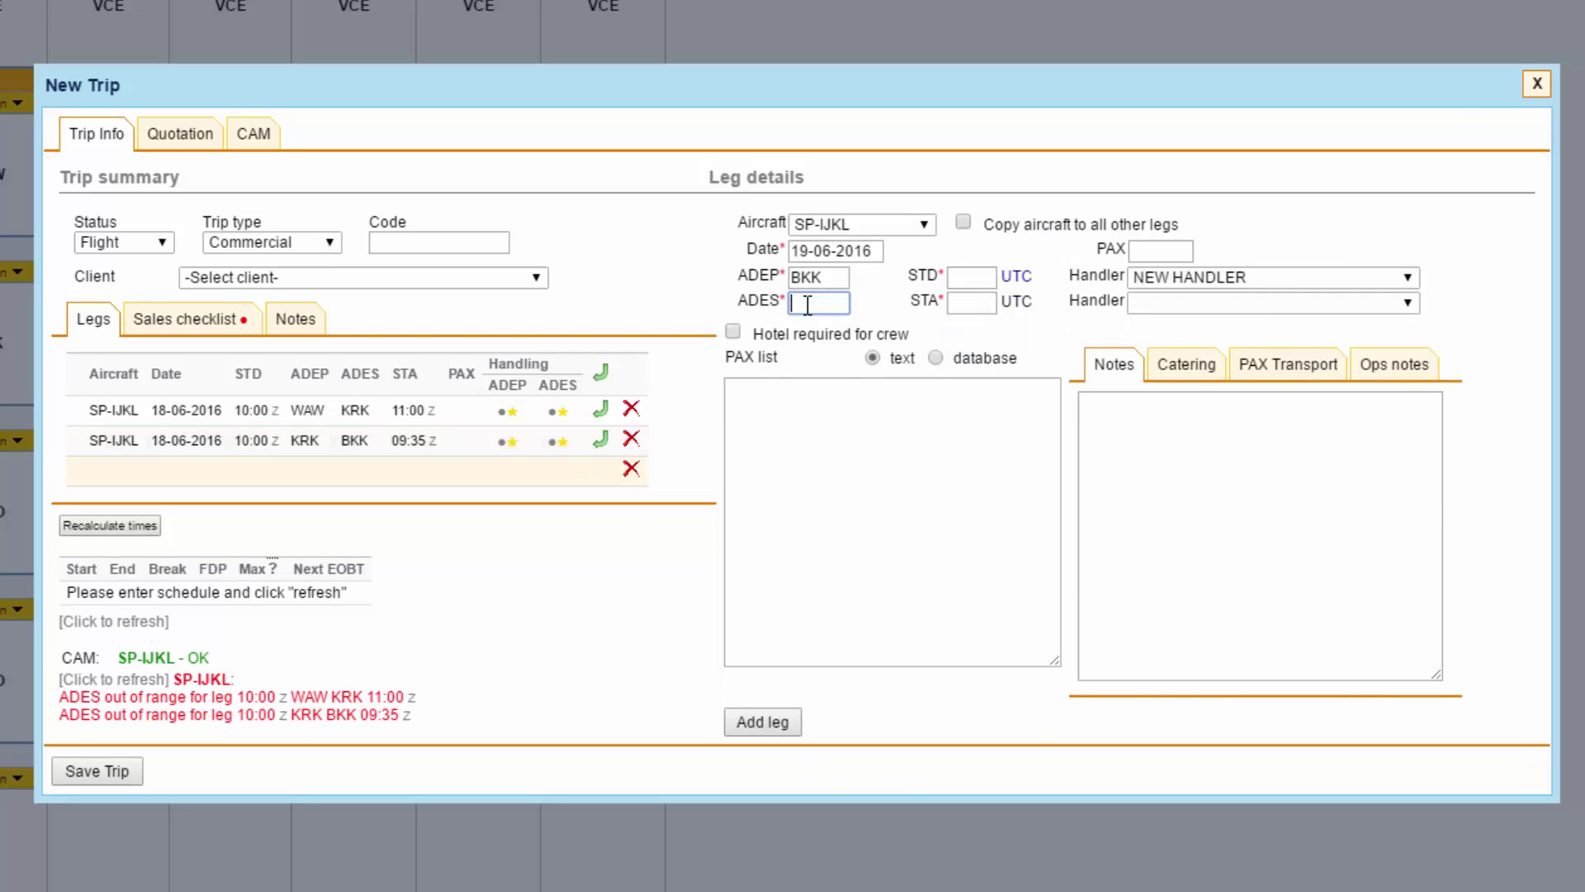
type("OPO")
left_click(965, 277)
type("1200")
key("Tab")
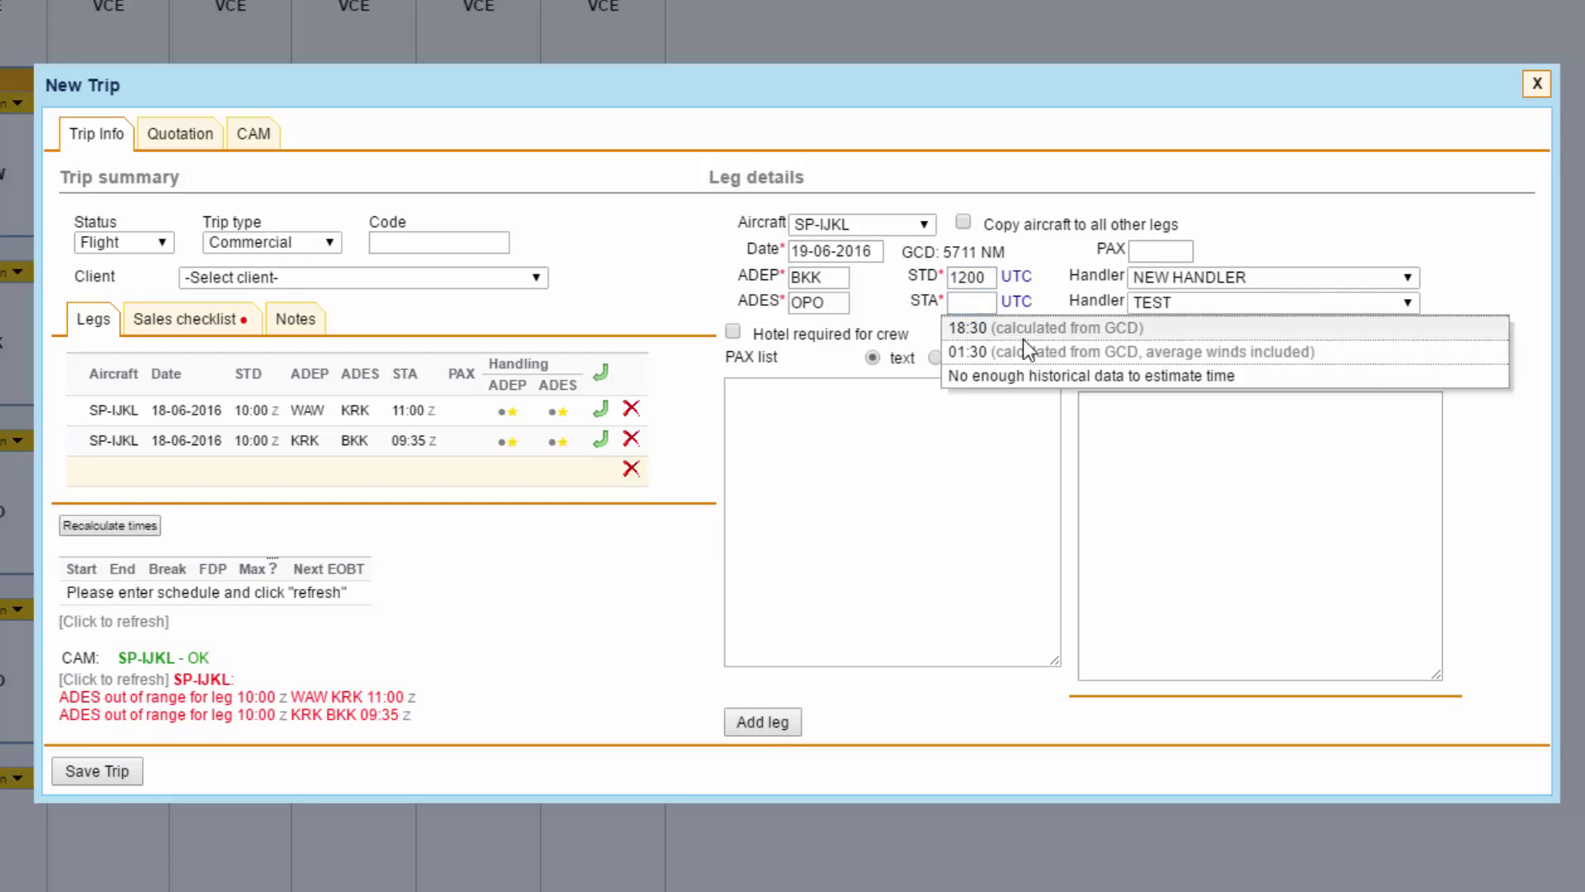
left_click(991, 326)
left_click(763, 722)
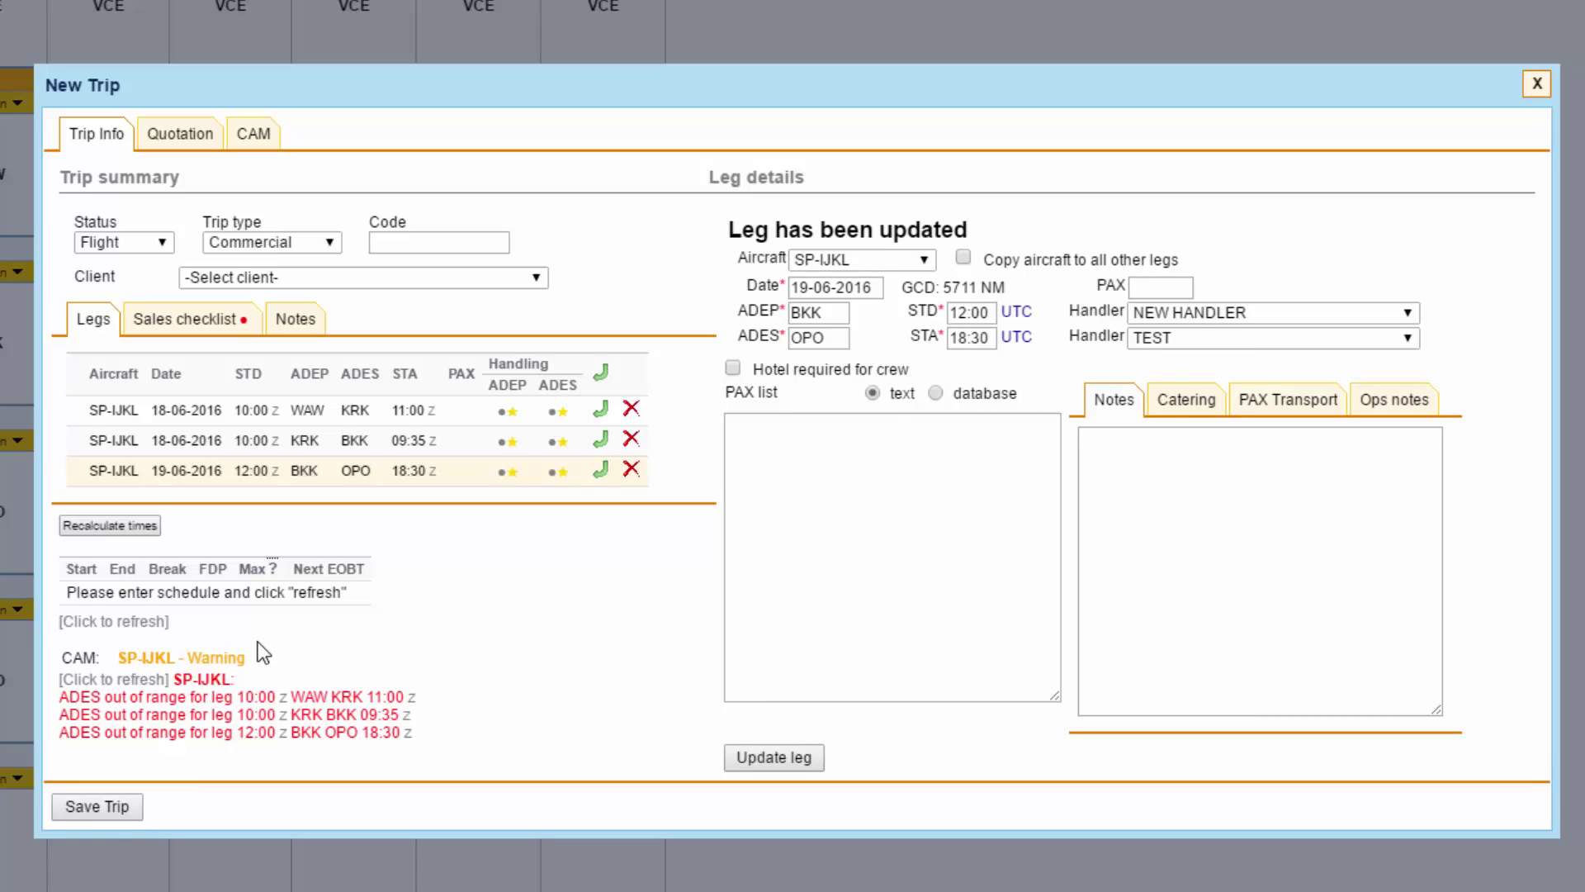
Step: Add the OPO–VKO and VKO–LXA legs, the last arriving at 00:05
left_click(598, 472)
left_click(969, 277)
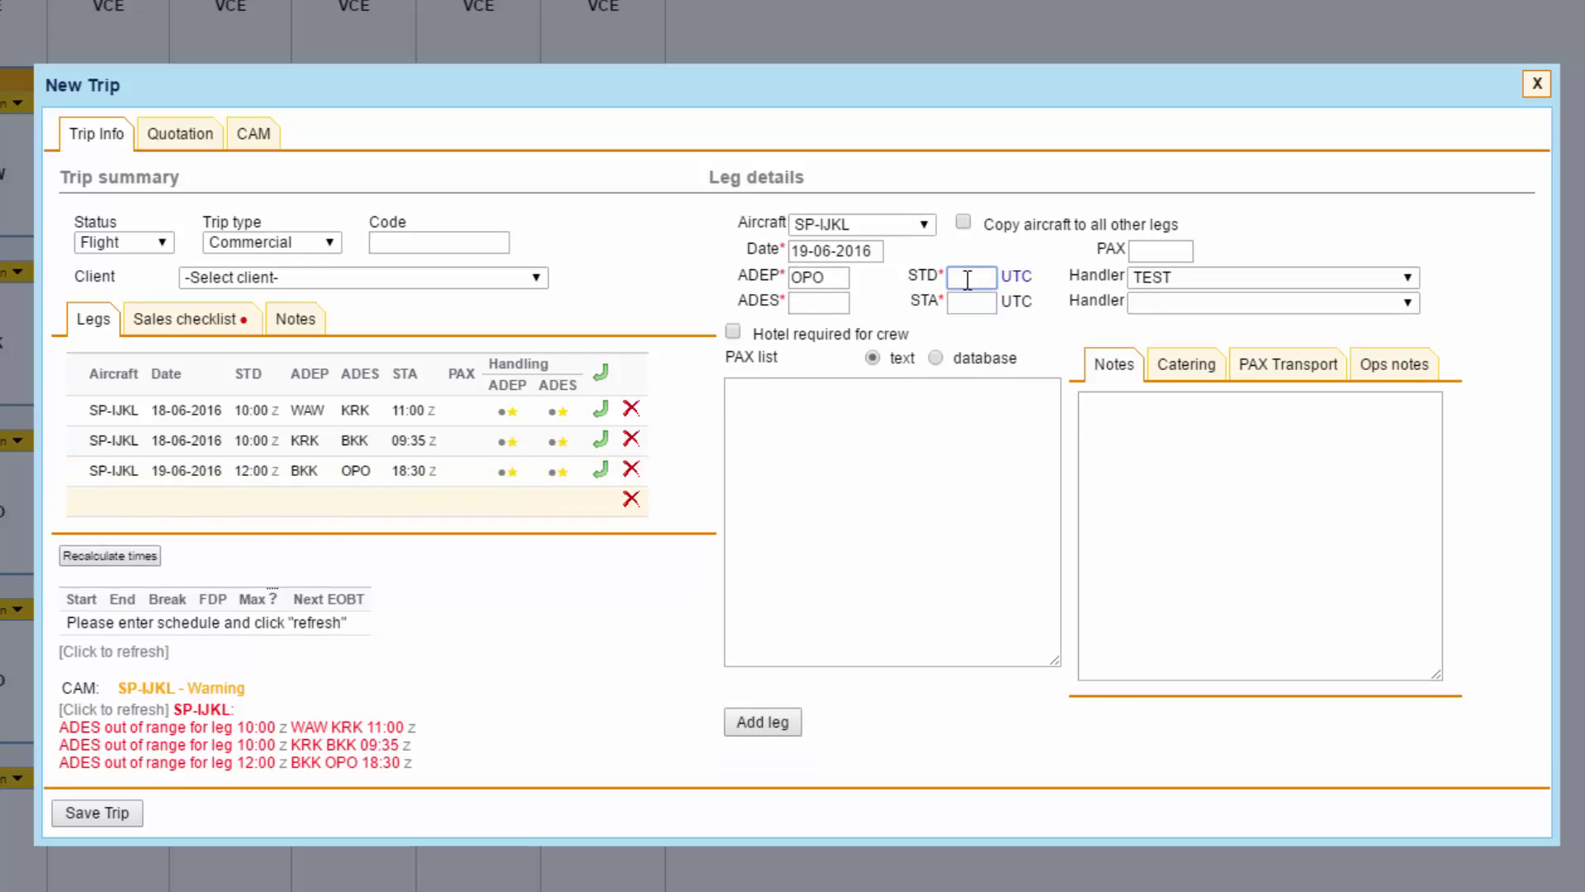
type("2100")
left_click(762, 722)
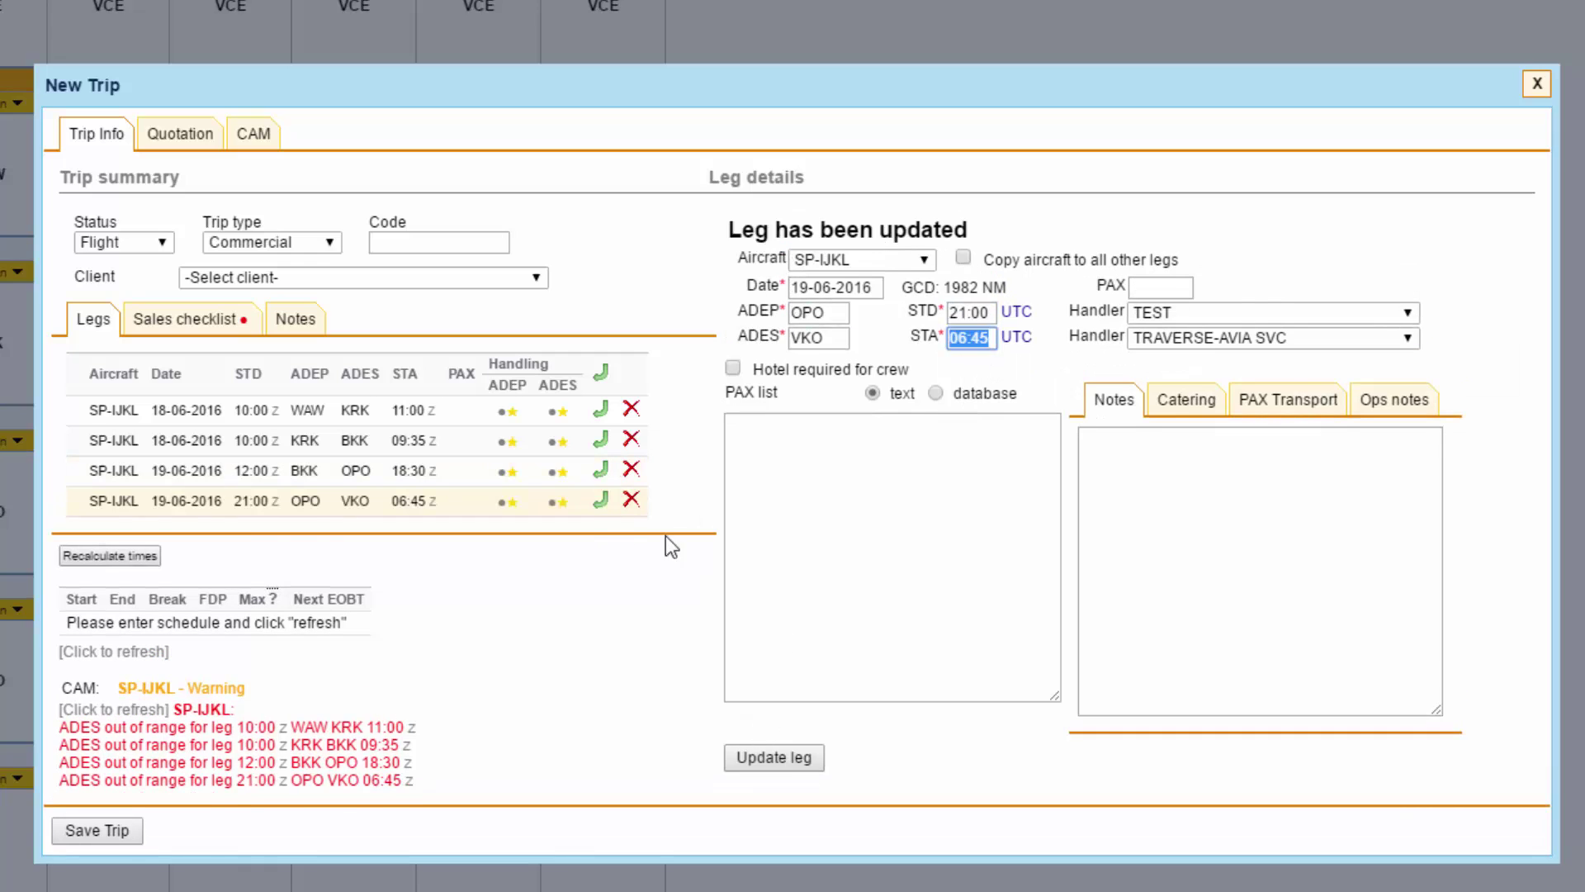
left_click(978, 275)
type("1000")
key("Tab")
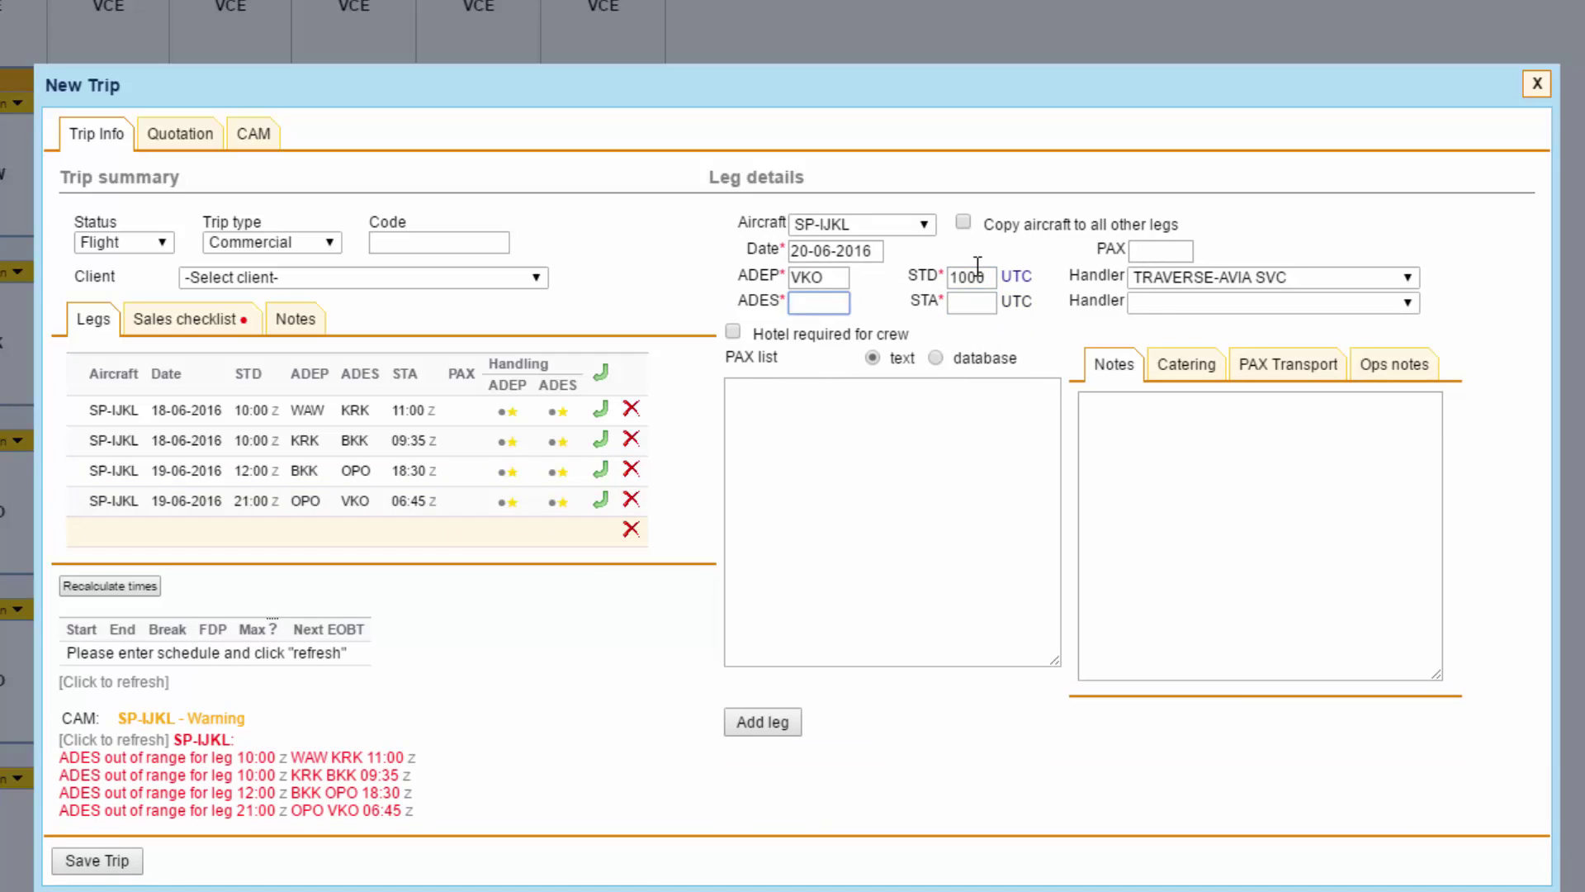
type("LXA")
key("Tab")
left_click(1010, 327)
left_click(785, 722)
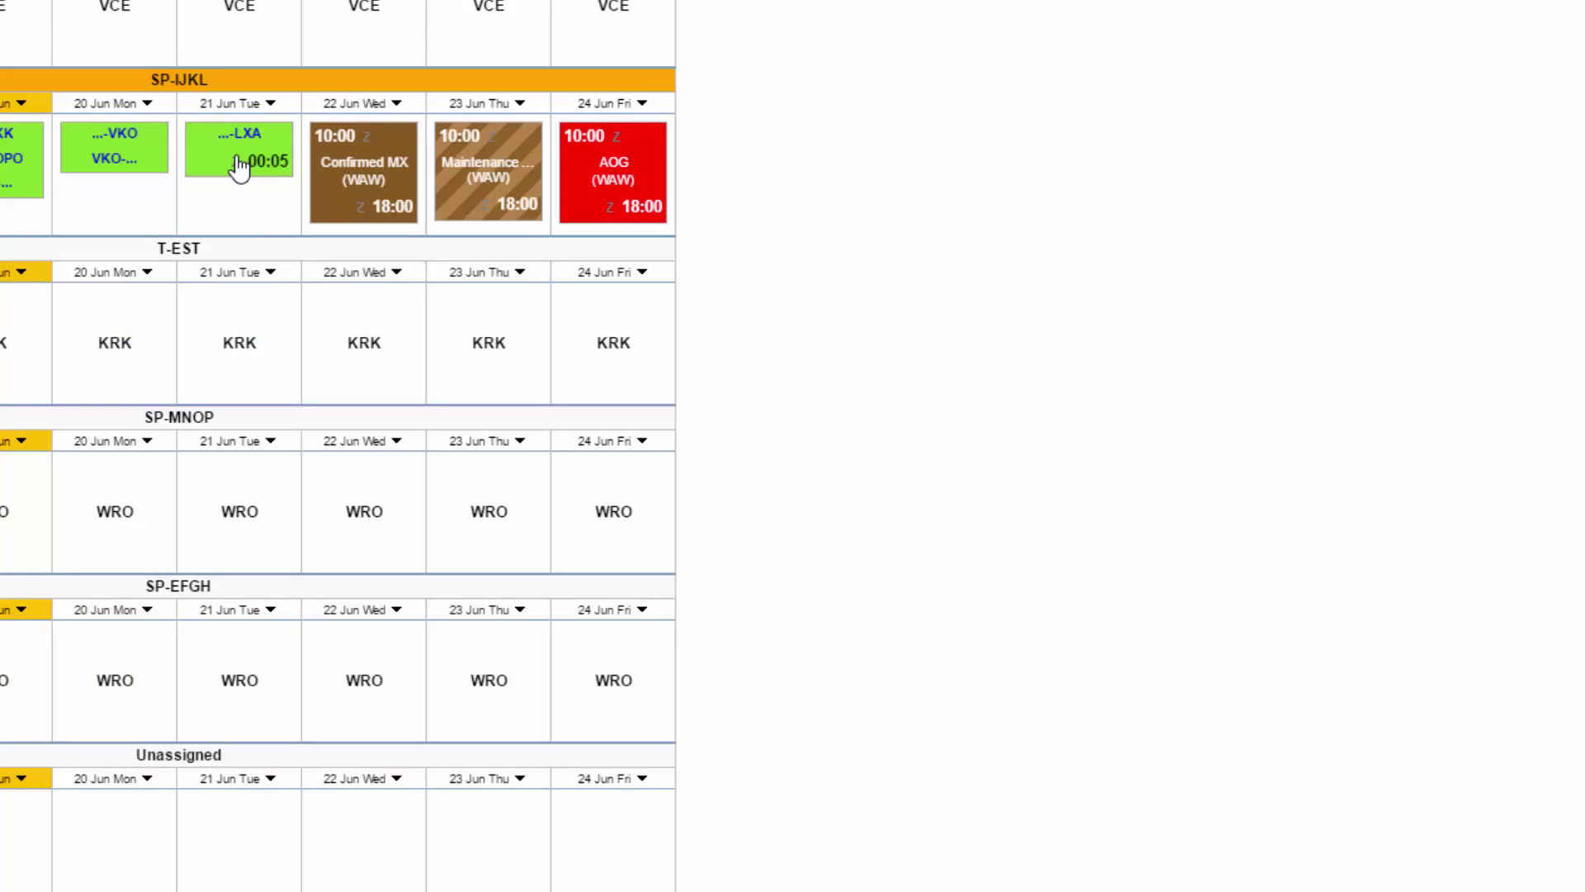
left_click(238, 170)
left_click(307, 114)
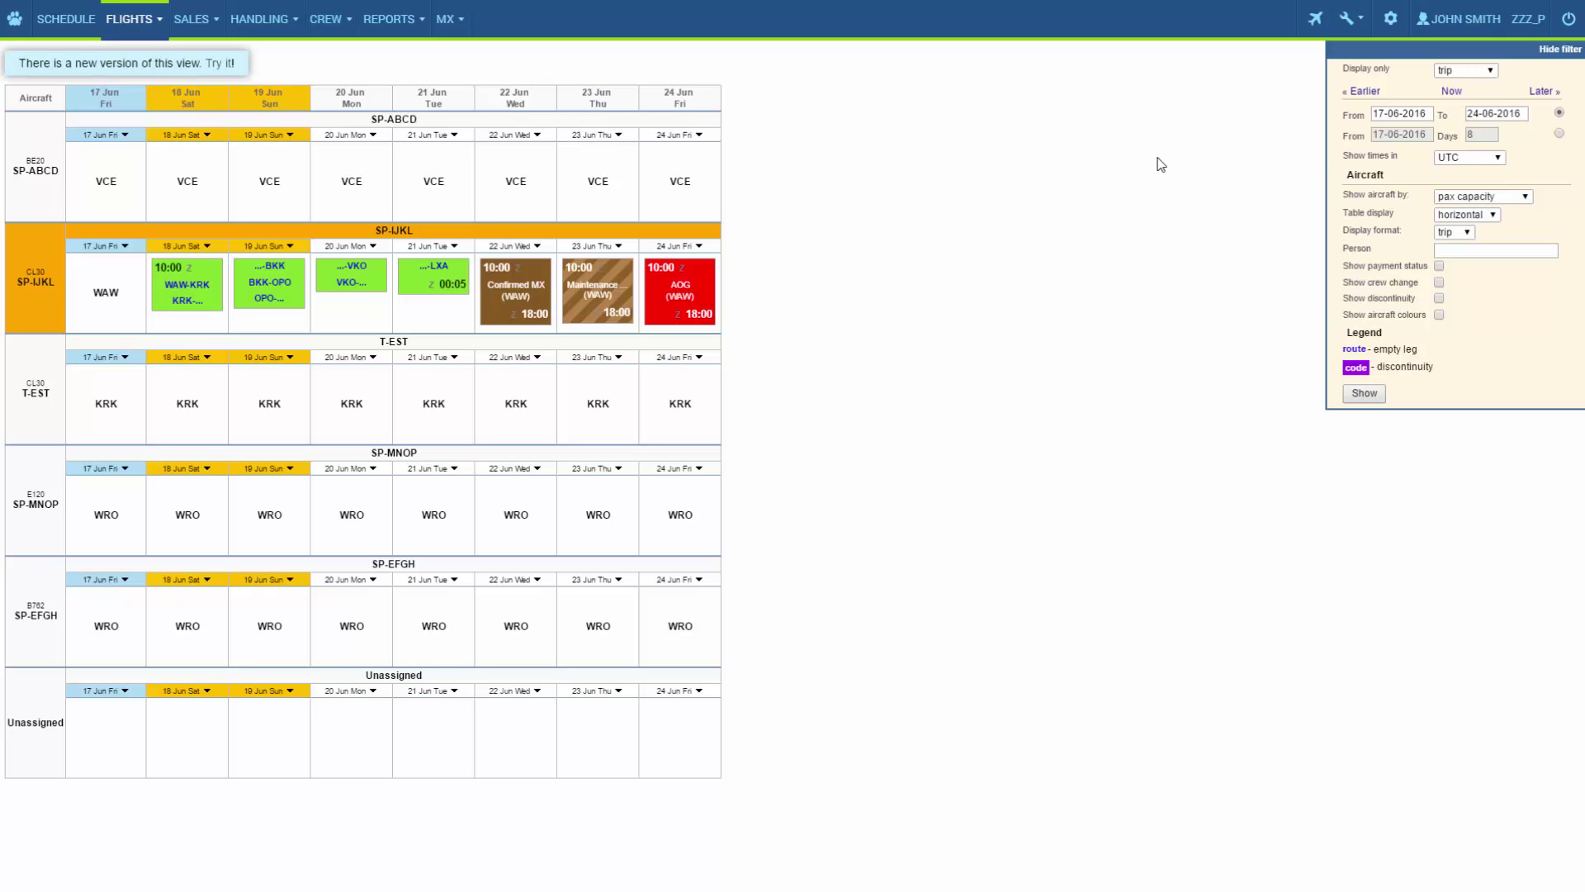
Step: Fill a new SP-IJKL hold item: HIL 4, MEL 12345, faulty engine, can't fly, repair
left_click(446, 20)
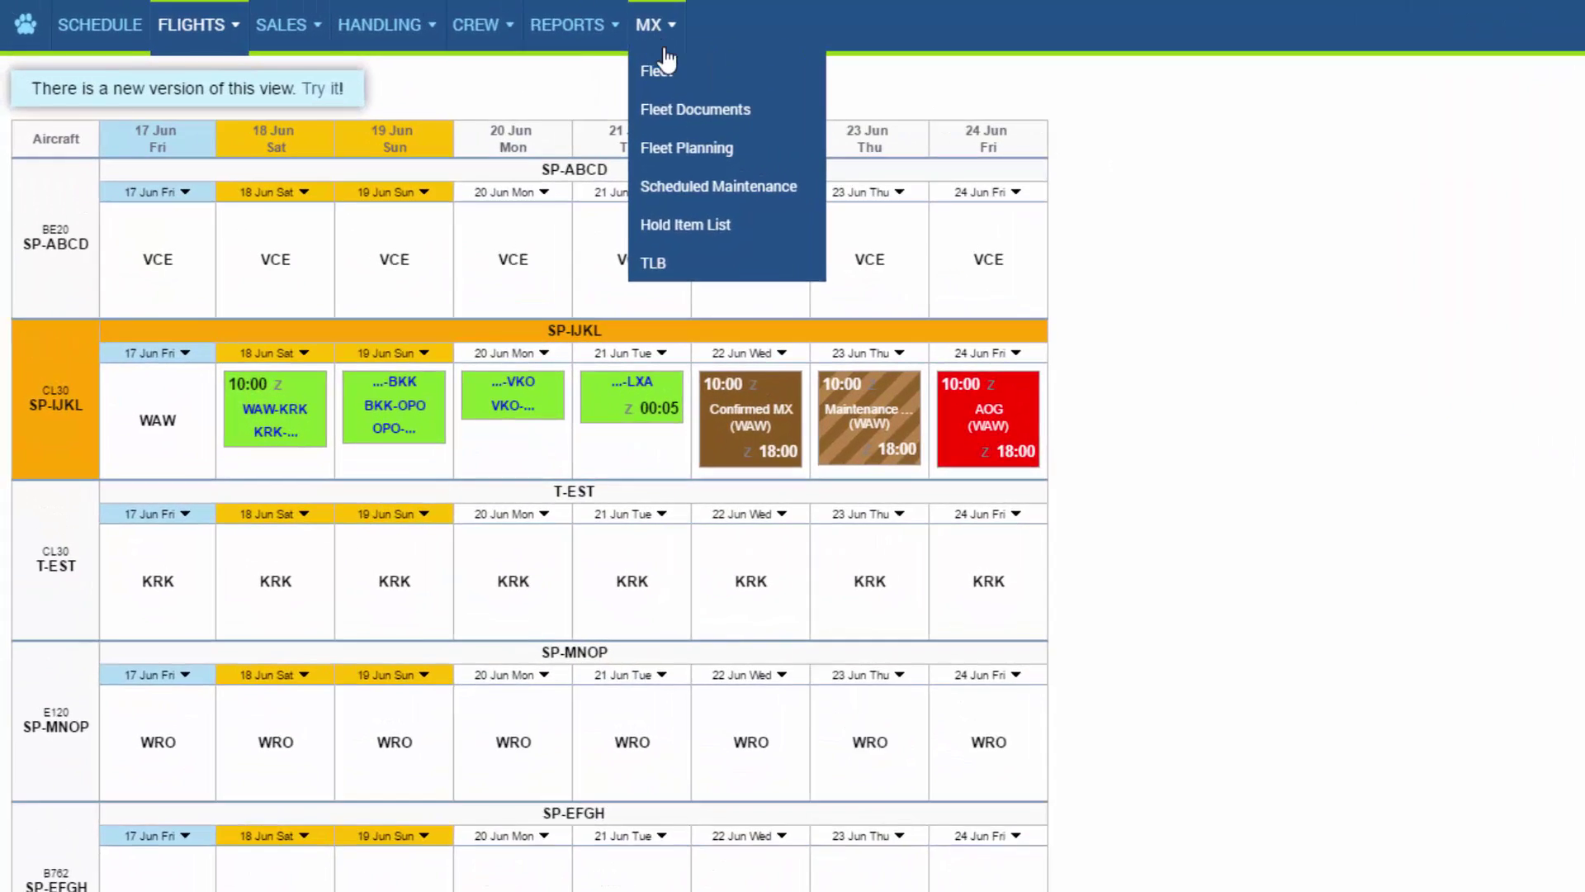
left_click(685, 224)
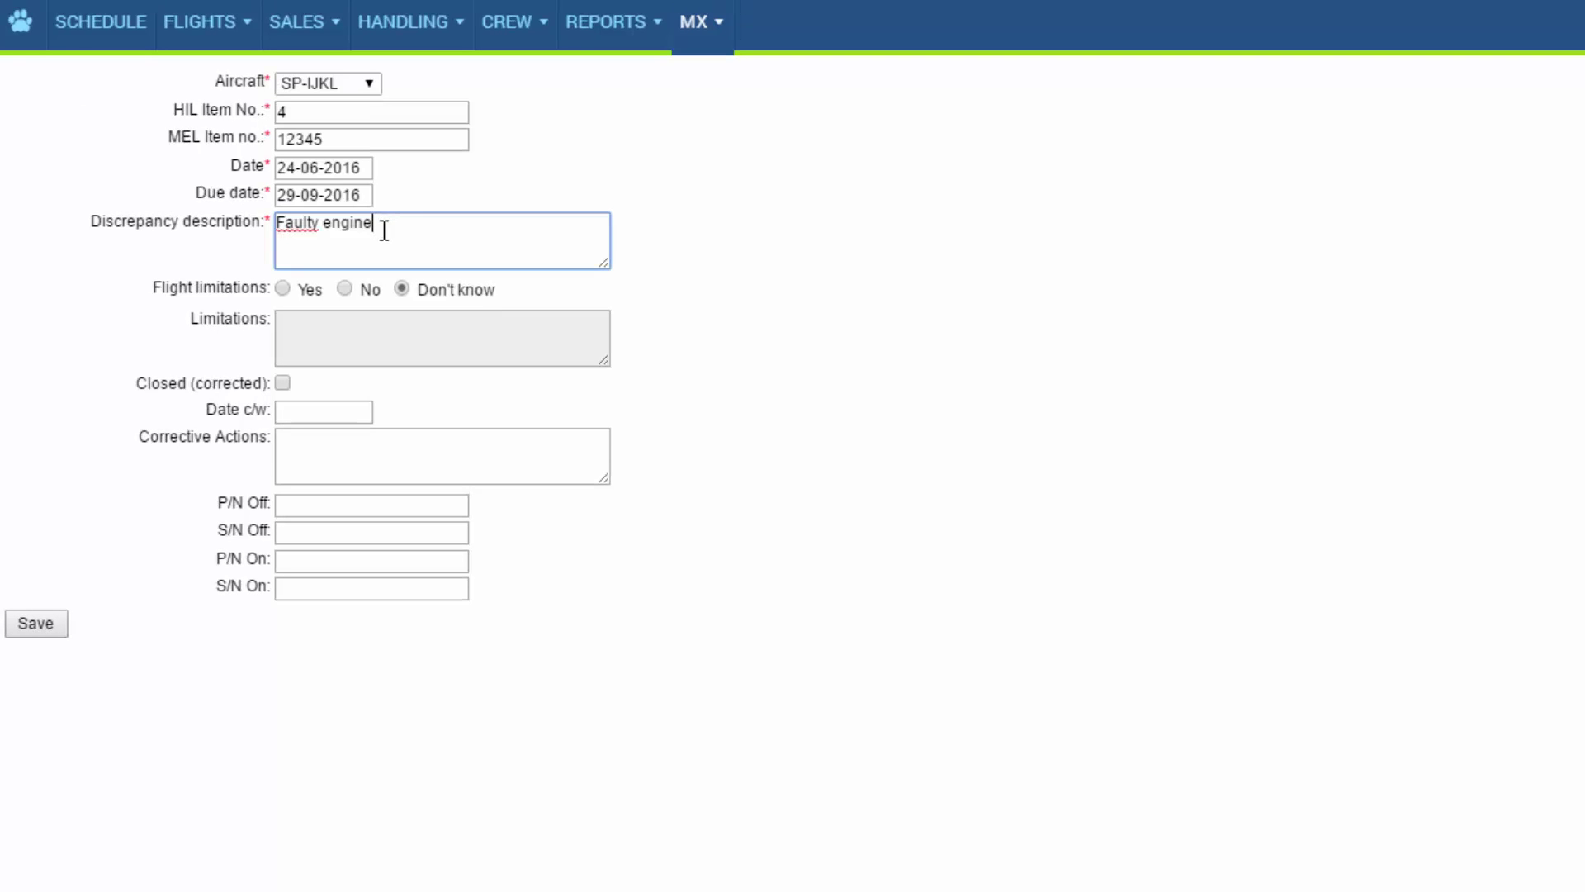
key("Tab")
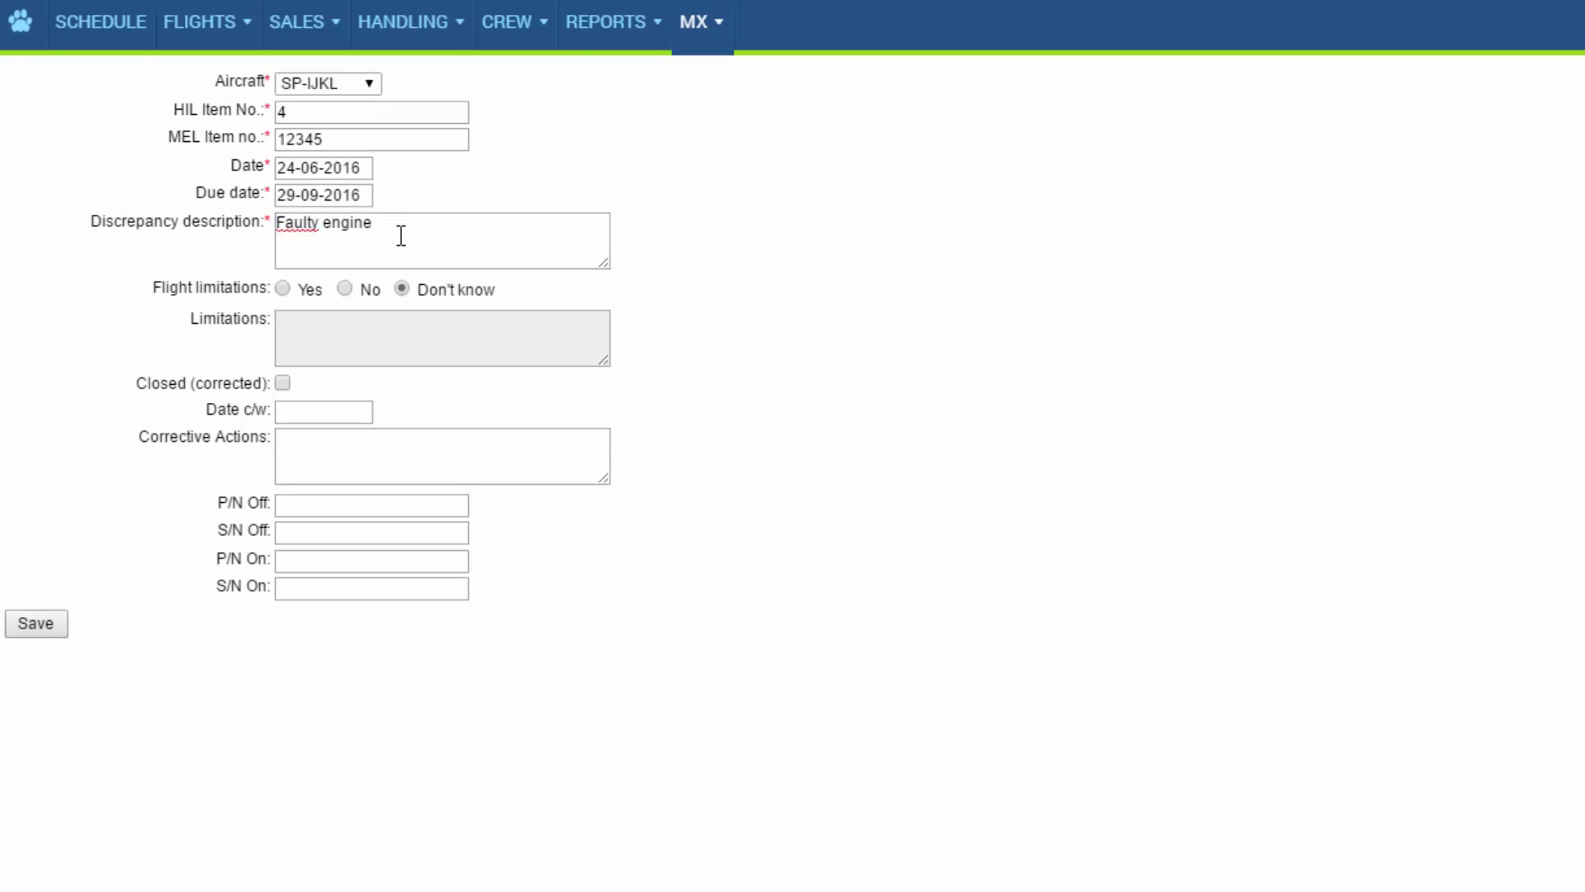
left_click(287, 288)
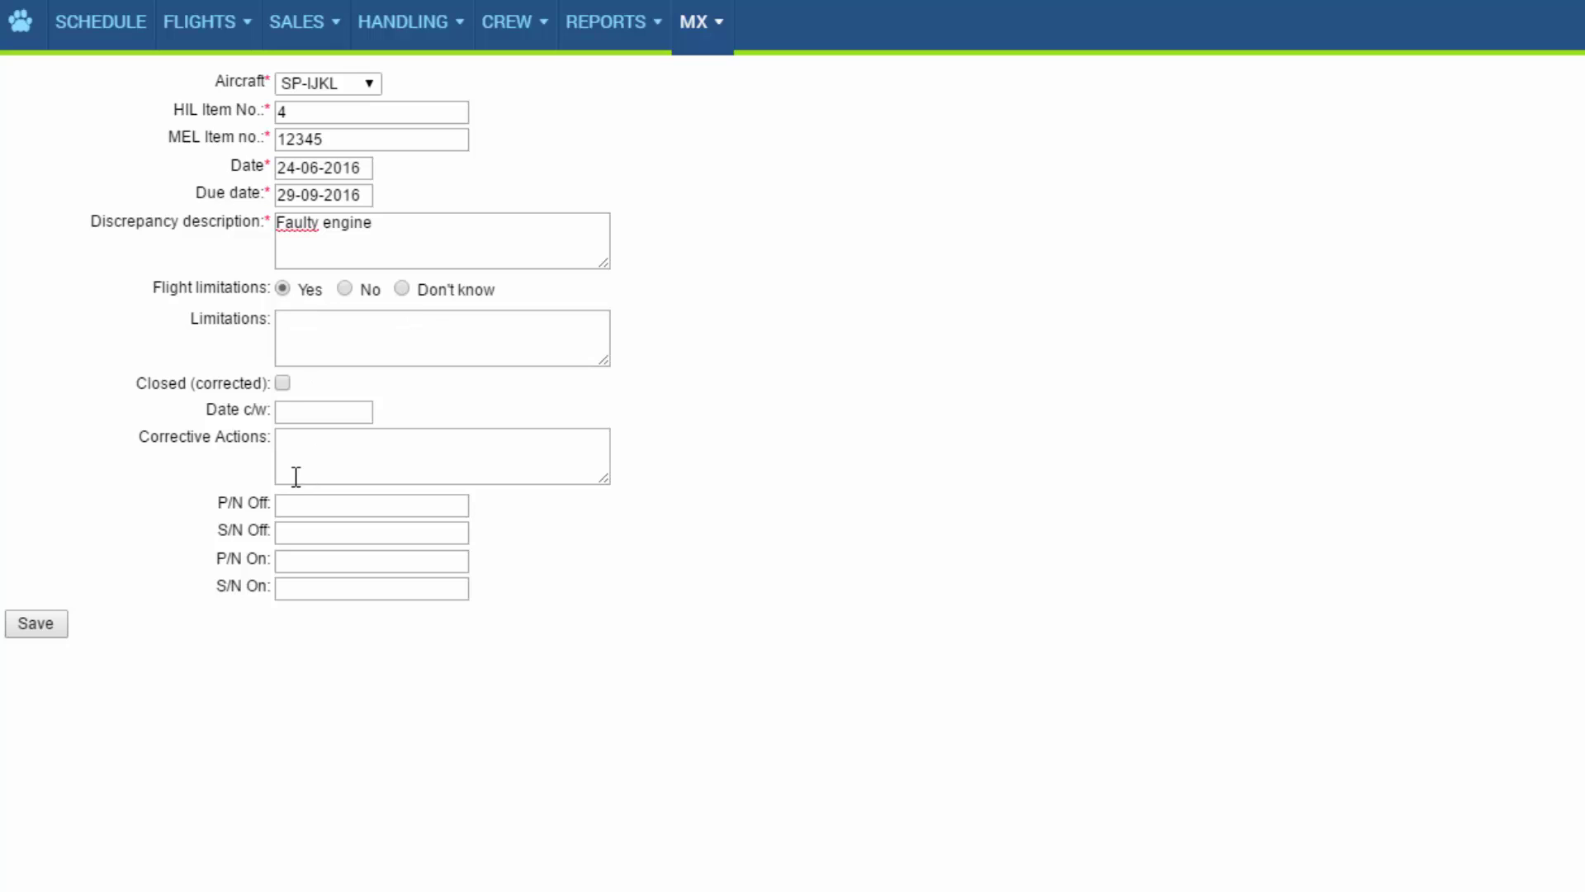
left_click(296, 437)
left_click(311, 340)
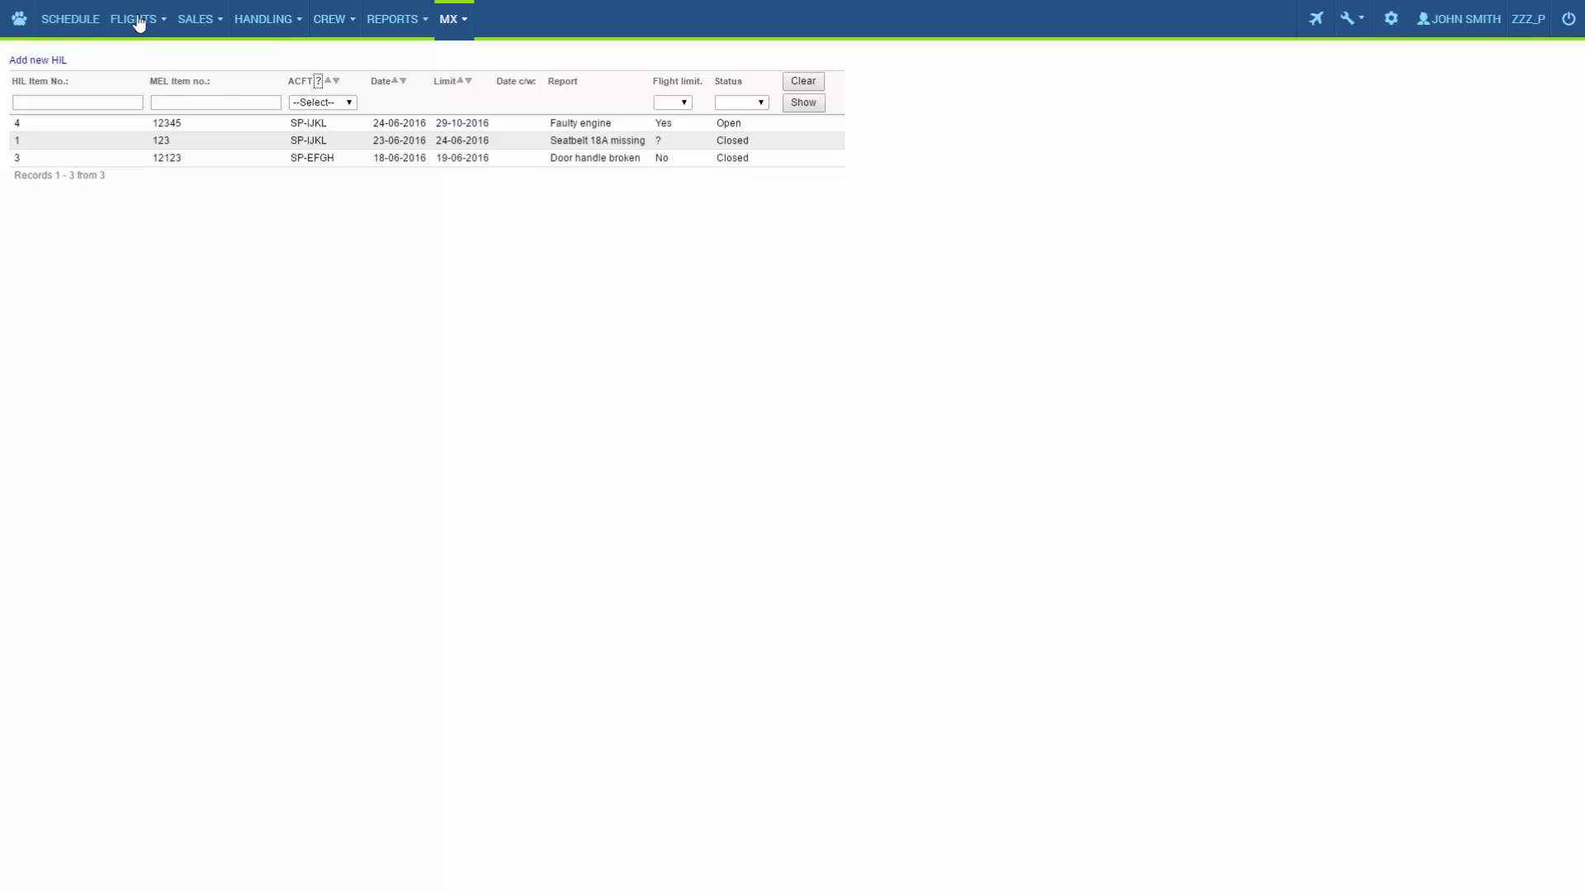
Step: Open the Flights Timeline and switch to the calendar SCHEDULE view
left_click(137, 19)
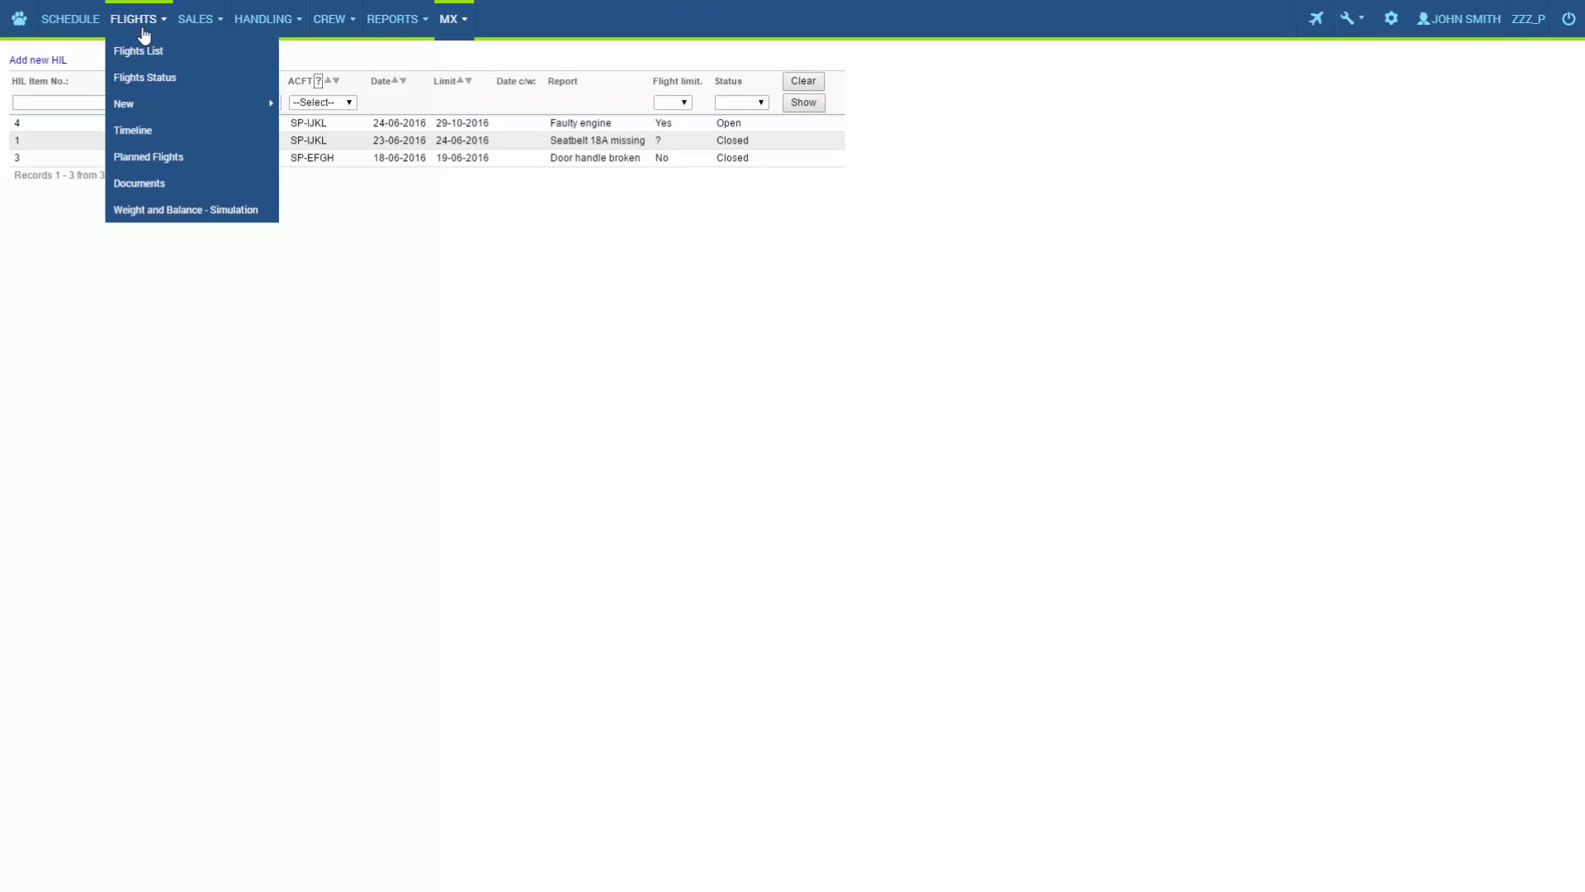
left_click(161, 153)
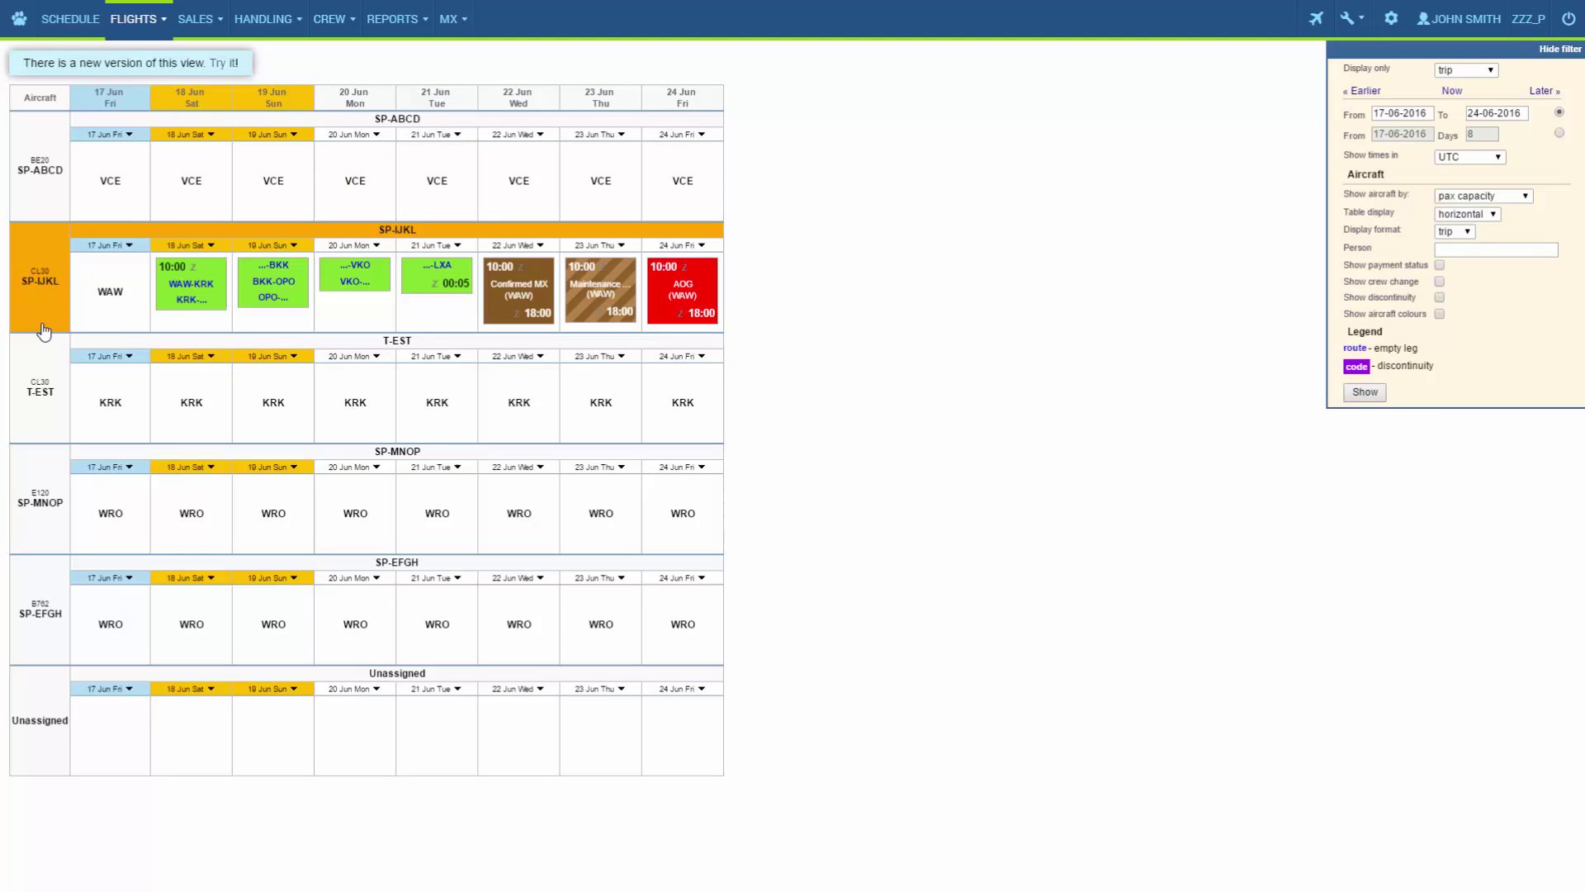
left_click(87, 36)
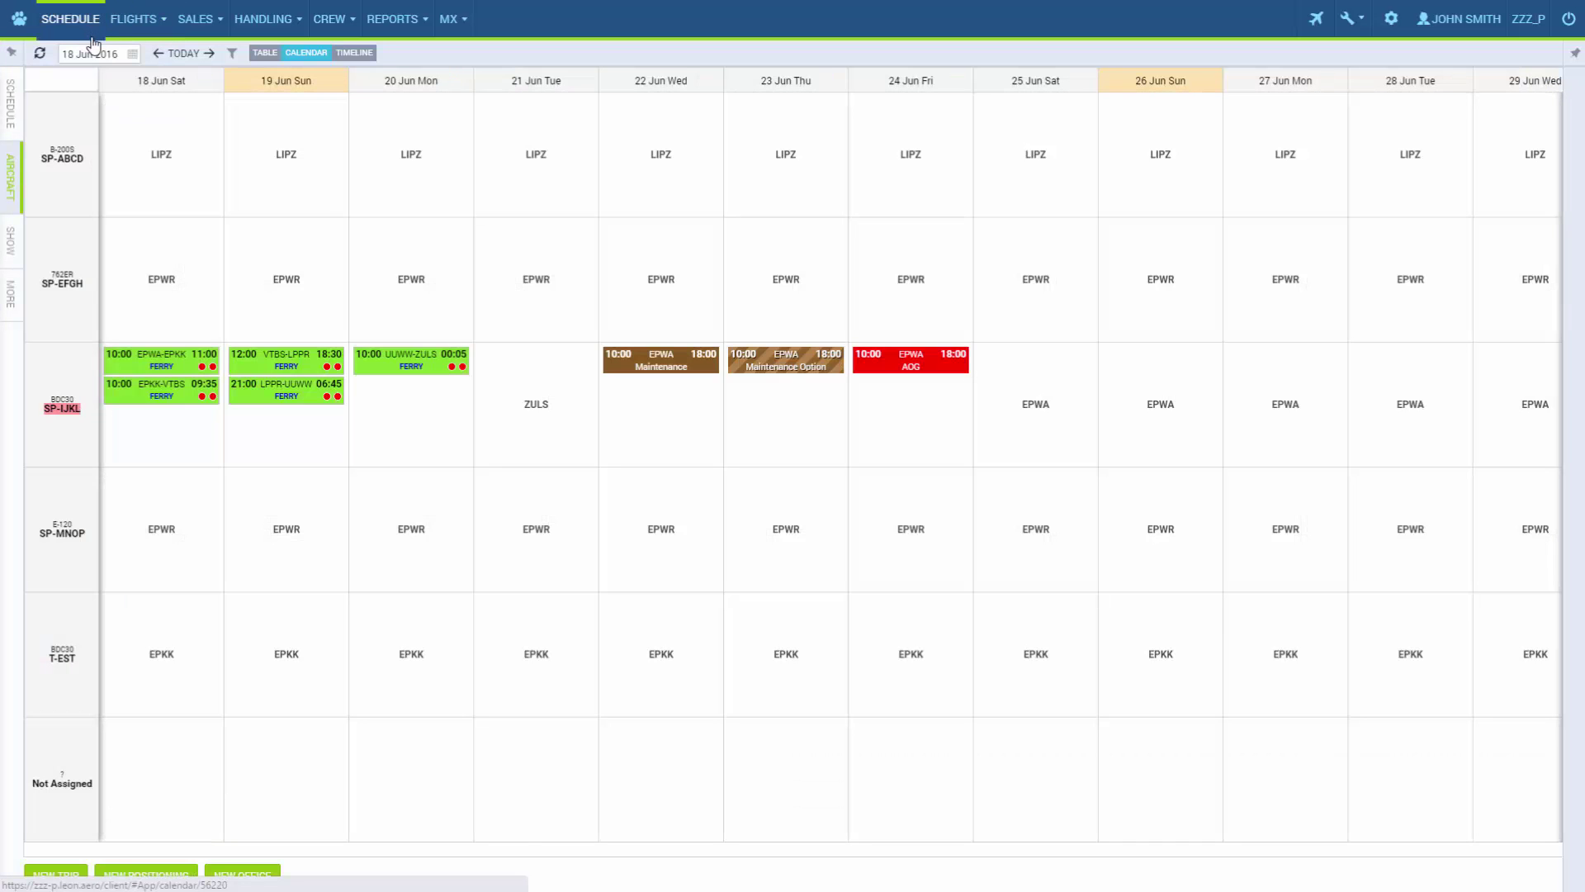